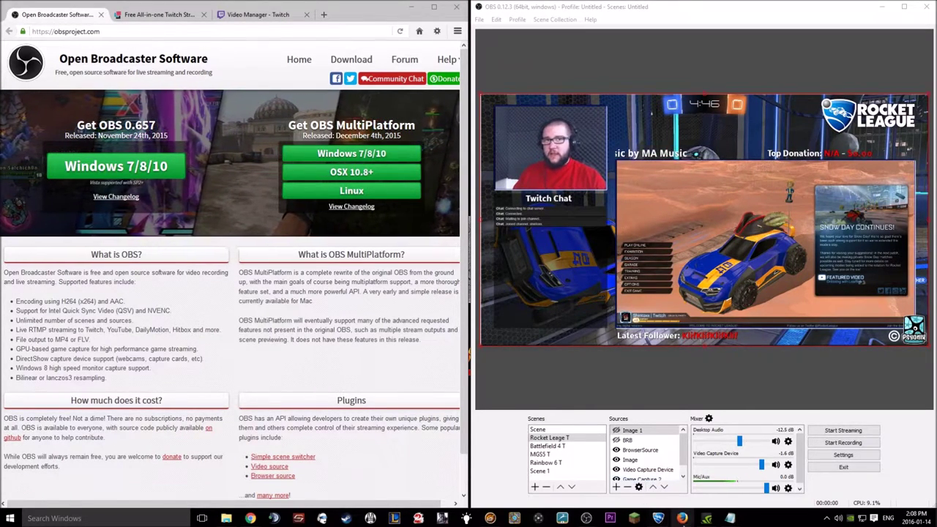
# - Bring up Pixlr Editor's start screen at pixlr.com/editor in Chrome
pyautogui.moveTo(682, 518)
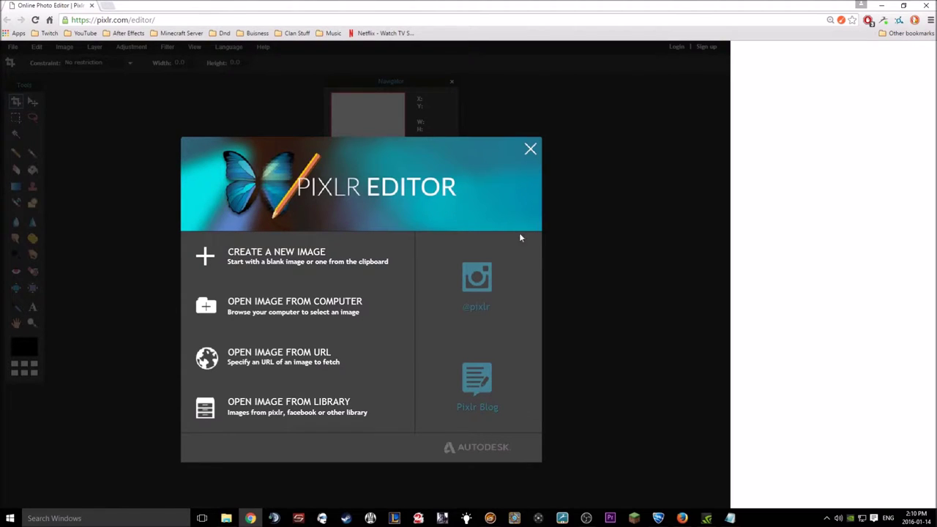
# - Open the Rocket Leage screenshot from the Desktop in Pixlr Editor
pyautogui.click(350, 312)
pyautogui.click(203, 189)
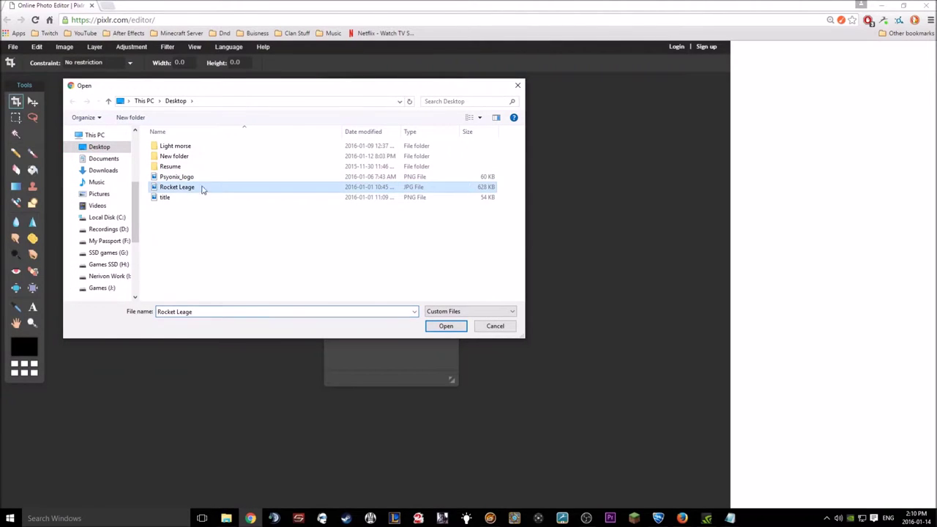
pyautogui.click(446, 326)
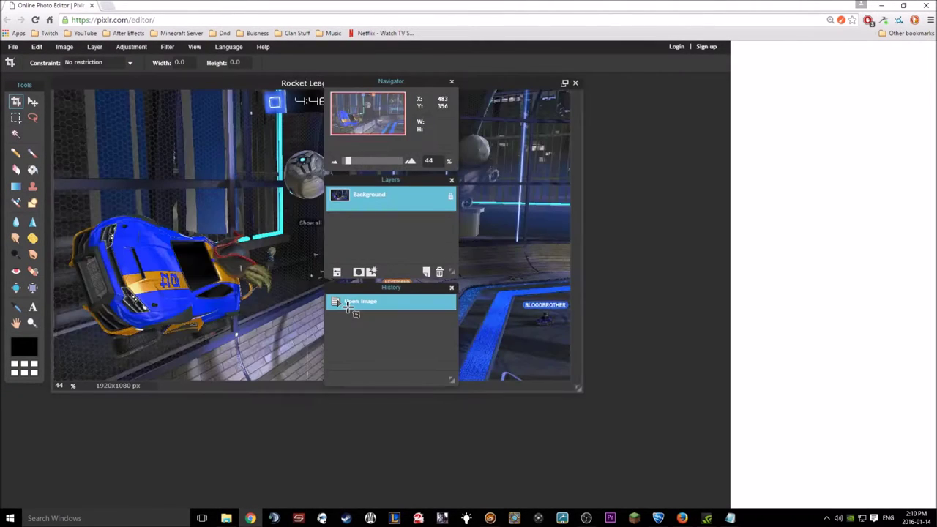
# - Move the Navigator, Layers and History panels to the right, off the image
pyautogui.moveTo(453, 88); pyautogui.dragTo(704, 87)
pyautogui.moveTo(410, 181); pyautogui.dragTo(679, 181)
pyautogui.moveTo(367, 290); pyautogui.dragTo(622, 303)
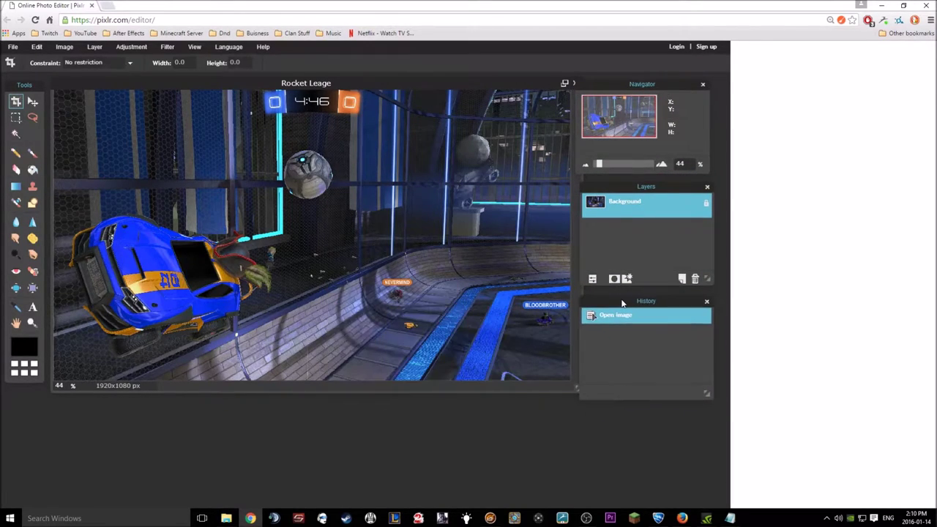
# - With a fixed-size marquee, clear a 1280x720 area toward the lower right to transparency
pyautogui.click(17, 119)
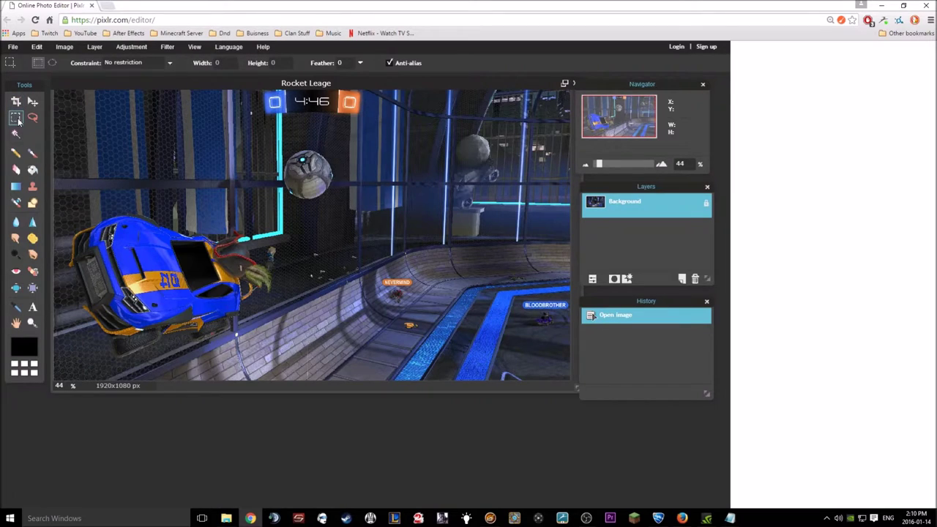
pyautogui.click(171, 64)
pyautogui.click(127, 100)
pyautogui.moveTo(344, 236); pyautogui.dragTo(440, 281)
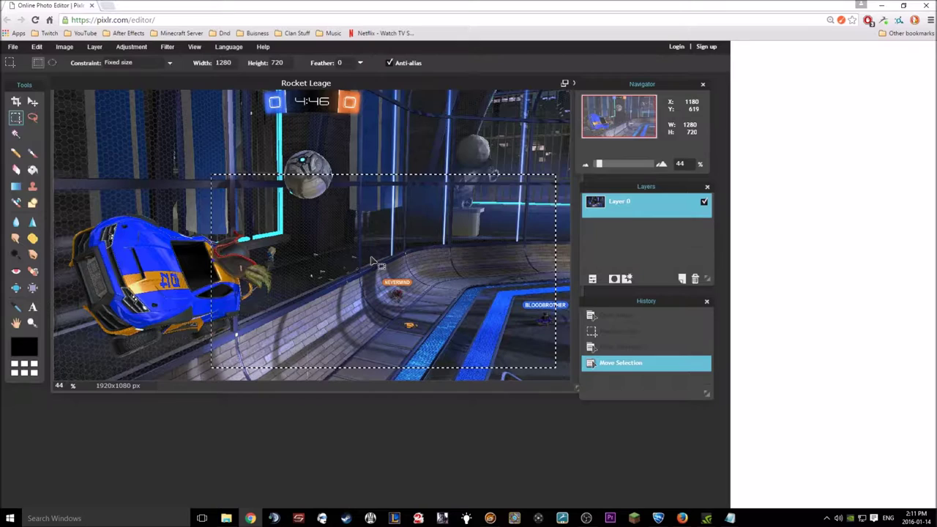
pyautogui.press('Delete')
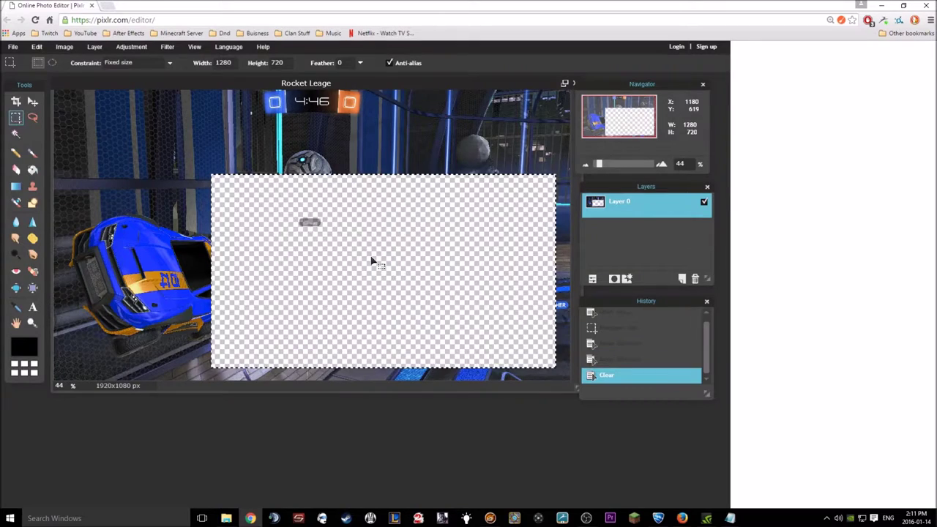
# - Clear a 480x380 area near the top-left of the screenshot to transparency
pyautogui.doubleClick(222, 63)
pyautogui.write('480')
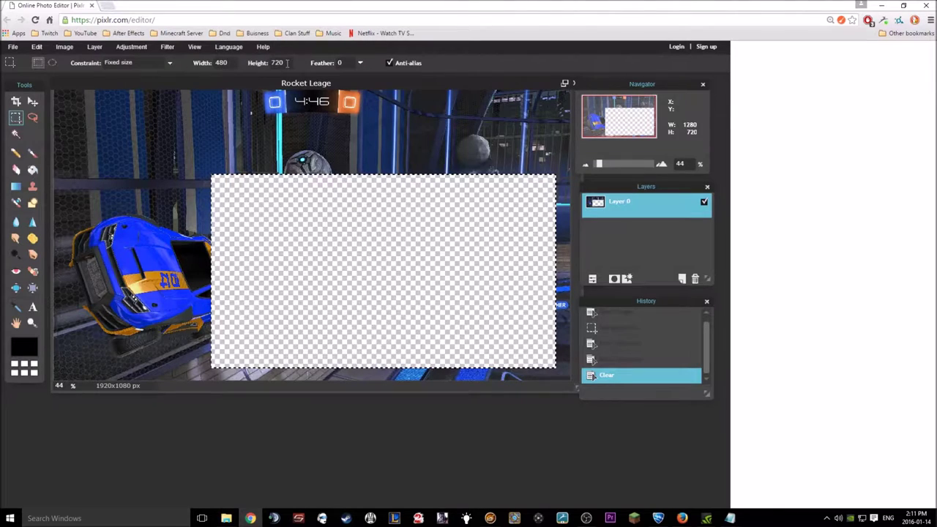
pyautogui.press('Tab')
pyautogui.write('380')
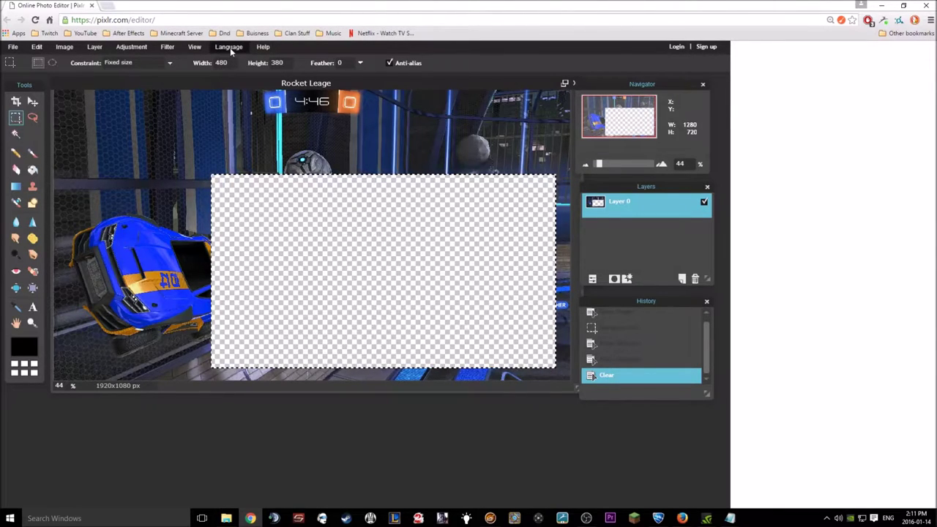
pyautogui.moveTo(133, 155)
pyautogui.mouseDown()
pyautogui.moveTo(210, 204)
pyautogui.moveTo(115, 153)
pyautogui.moveTo(123, 150)
pyautogui.mouseUp()
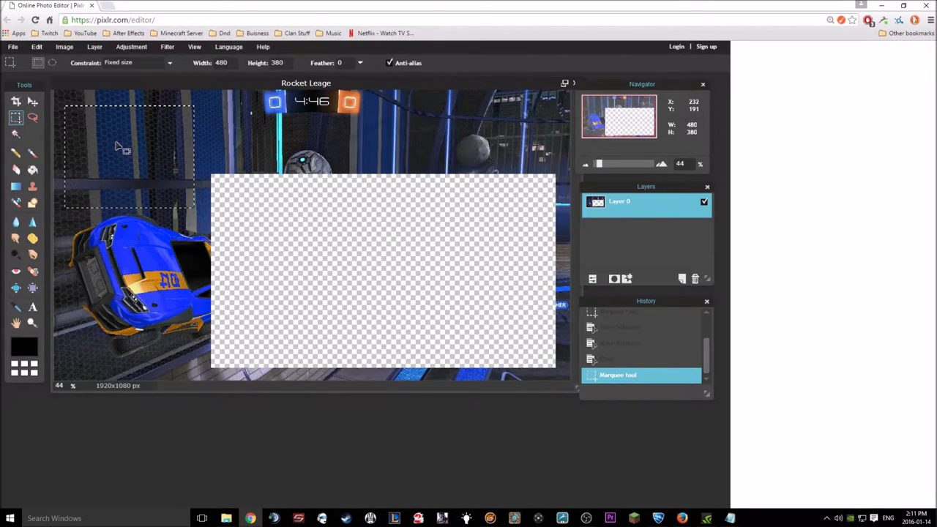
pyautogui.scroll(-1, 123, 154)
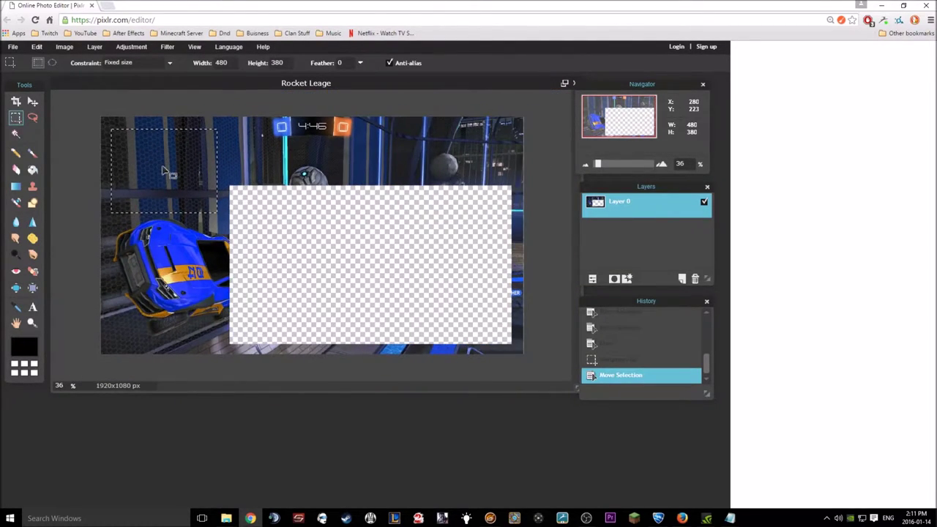
pyautogui.moveTo(164, 172); pyautogui.dragTo(165, 170)
pyautogui.press('Delete')
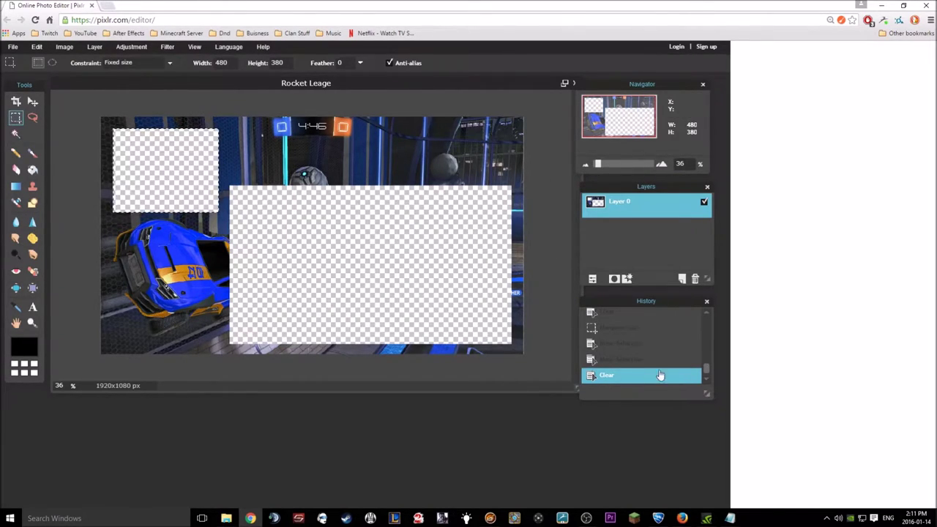
# - Give Layer 0 a Bevel and an Outer glow colored with the blue sampled from the car
pyautogui.rightClick(643, 206)
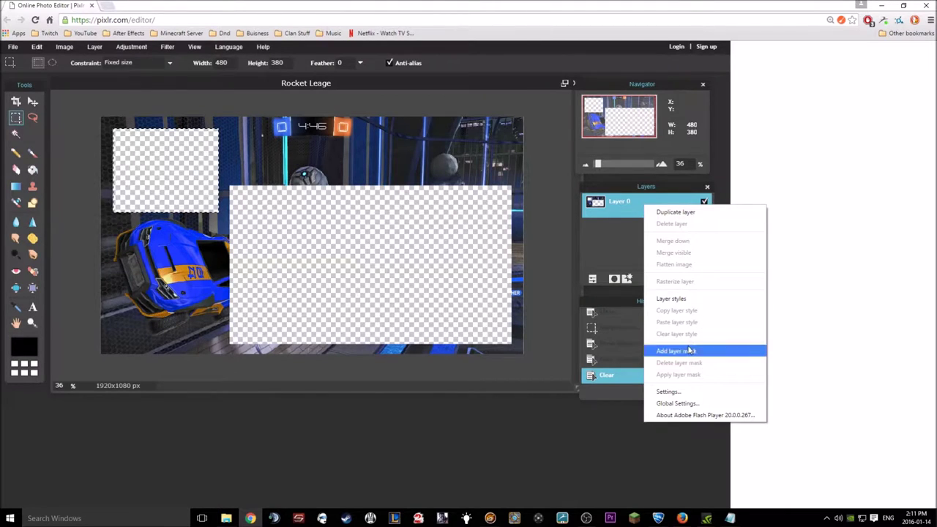
pyautogui.click(671, 299)
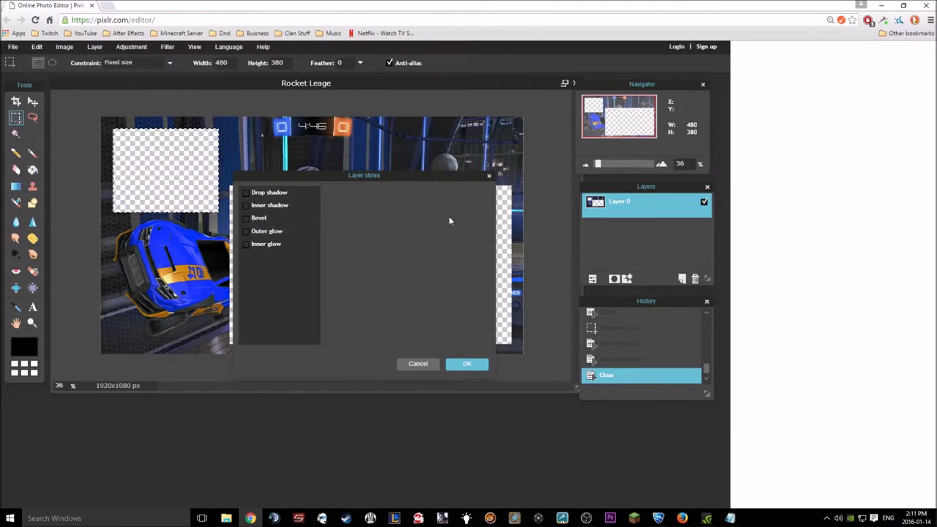
pyautogui.click(246, 219)
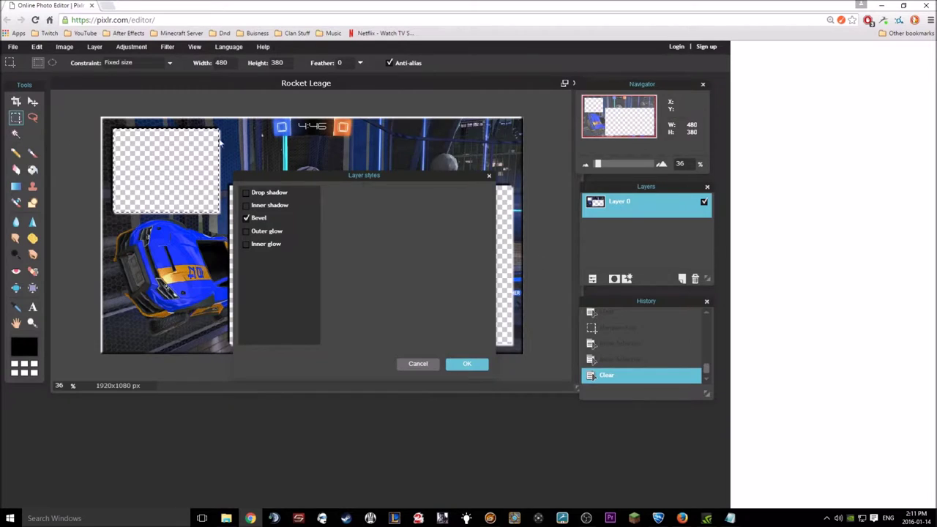
pyautogui.click(246, 232)
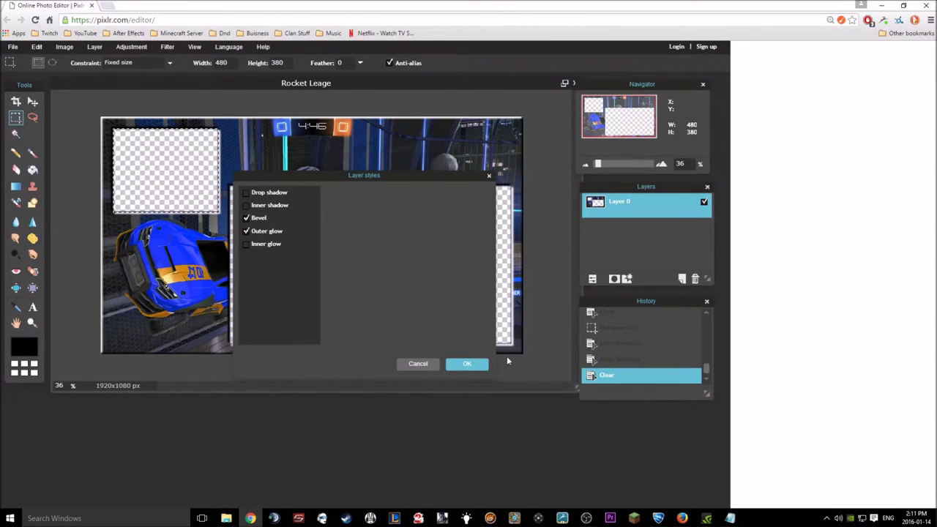
pyautogui.click(271, 231)
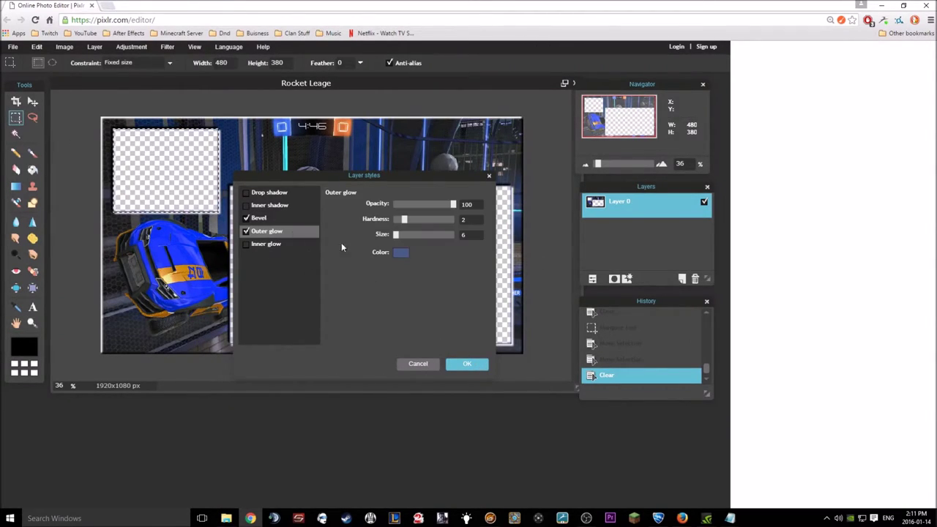
pyautogui.click(400, 253)
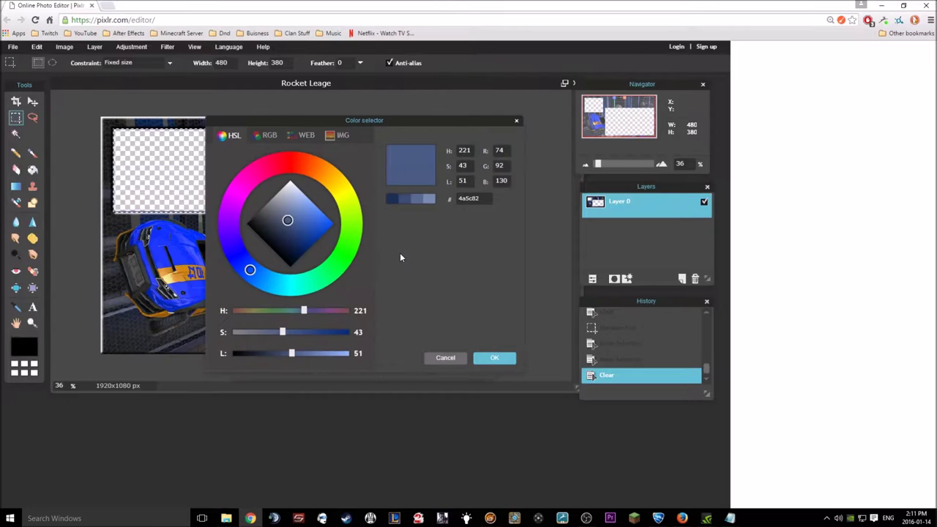
pyautogui.click(166, 228)
pyautogui.click(492, 357)
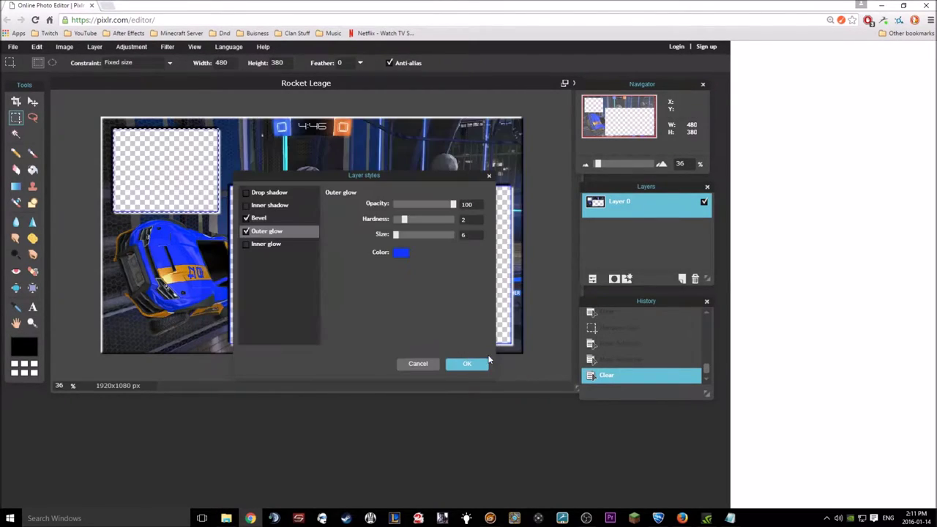
pyautogui.click(466, 364)
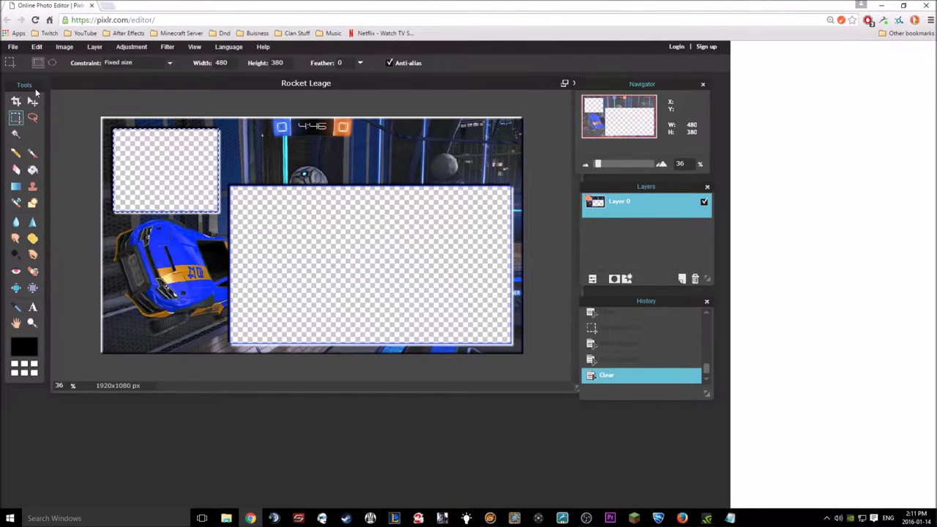
pyautogui.click(17, 48)
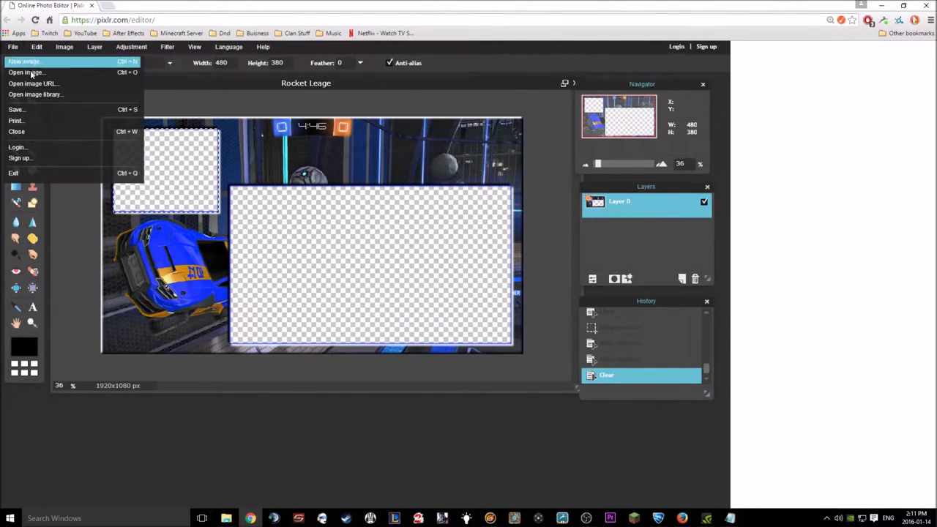
# - Save the edited image as a full-quality transparent PNG named 'Rocket Leage 2' on the Desktop
pyautogui.click(33, 109)
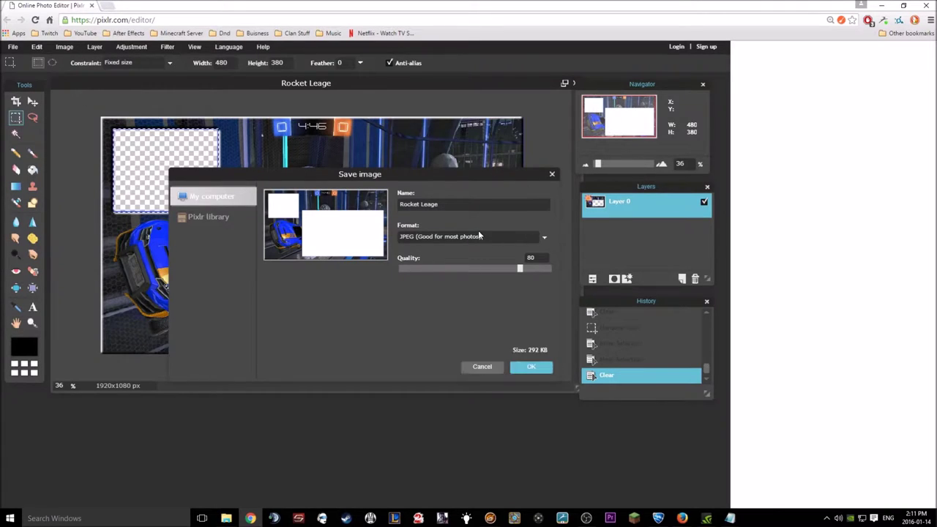
pyautogui.click(544, 238)
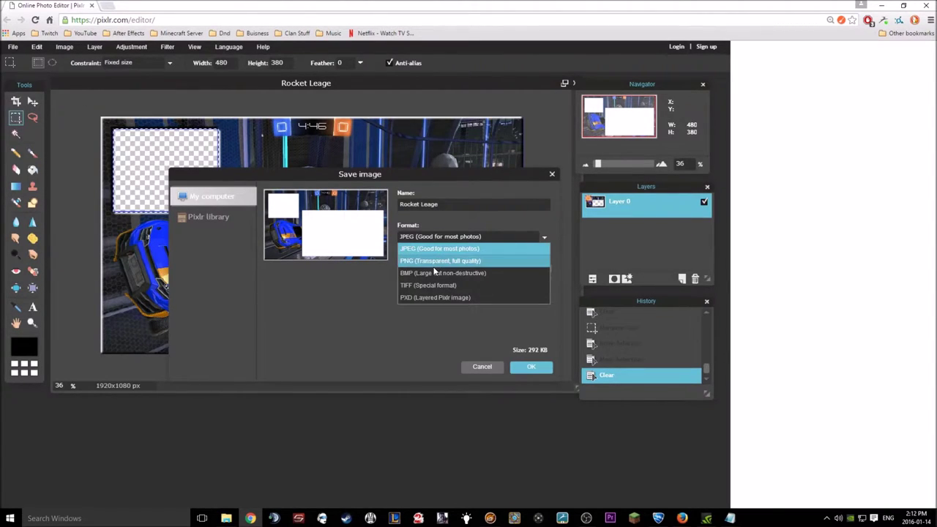
pyautogui.click(480, 259)
pyautogui.click(532, 367)
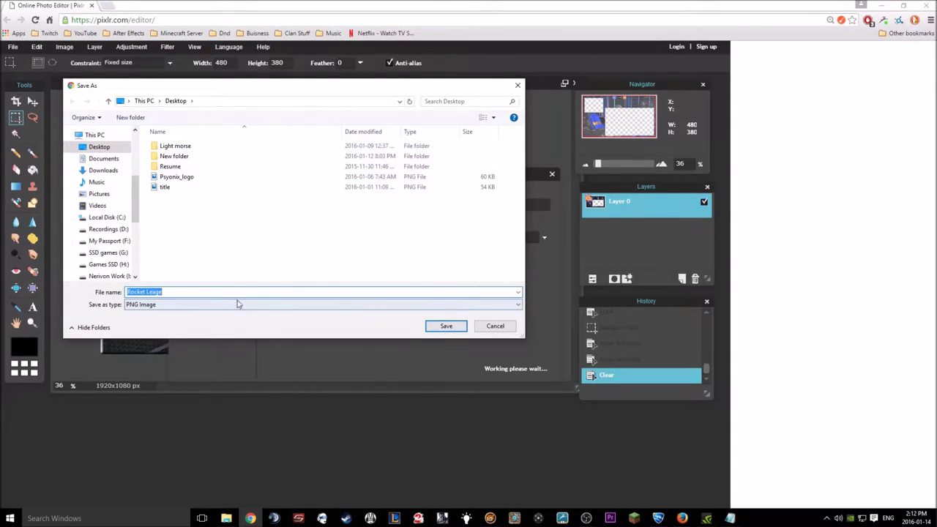
pyautogui.click(238, 291)
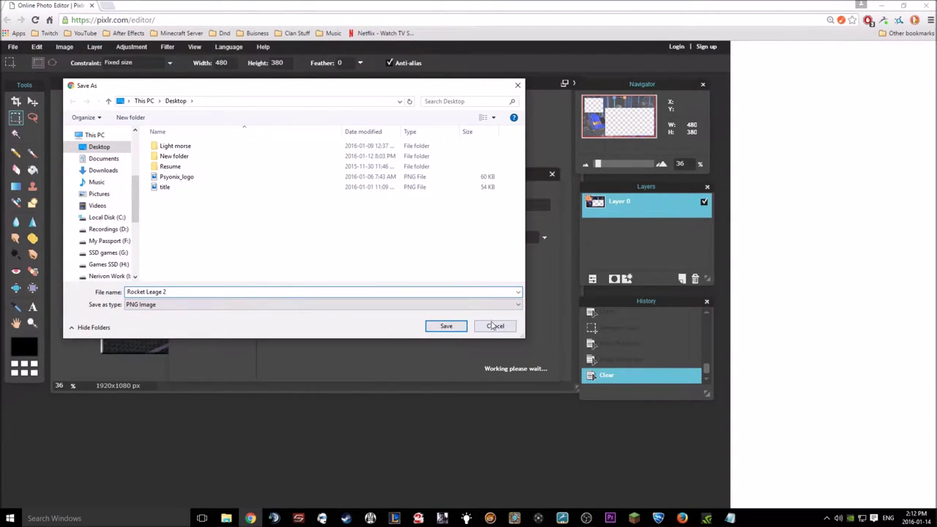
pyautogui.click(447, 327)
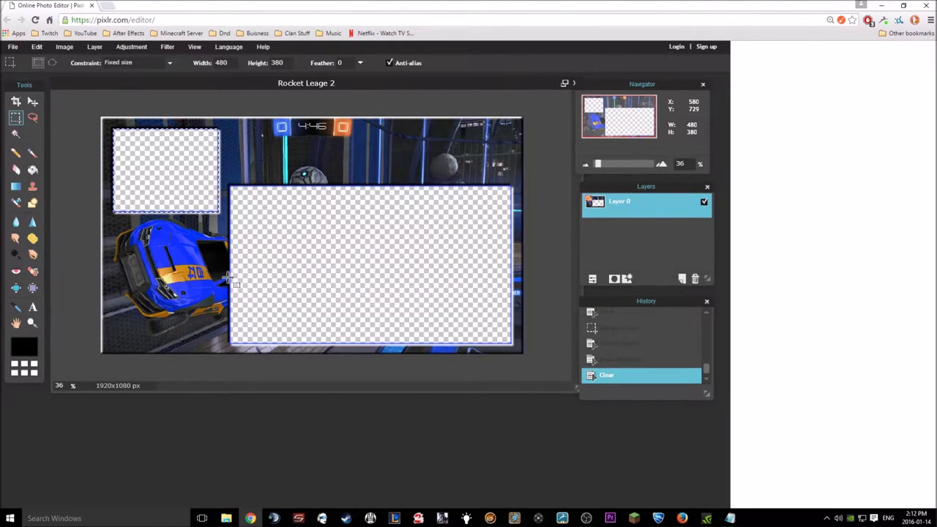
# - Minimize Pixlr, switch to StreamPro's overlay dashboard, dismiss its info banner and maximize the browser
pyautogui.click(885, 6)
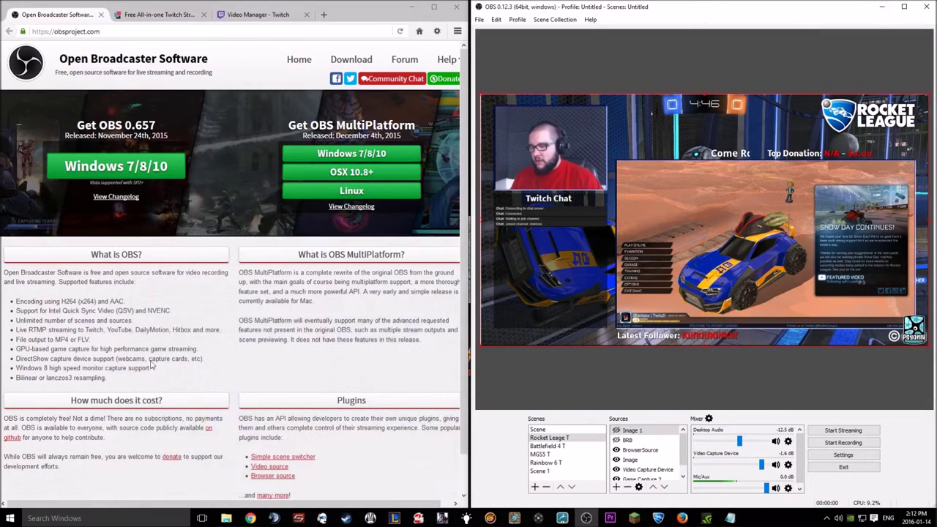
pyautogui.click(156, 15)
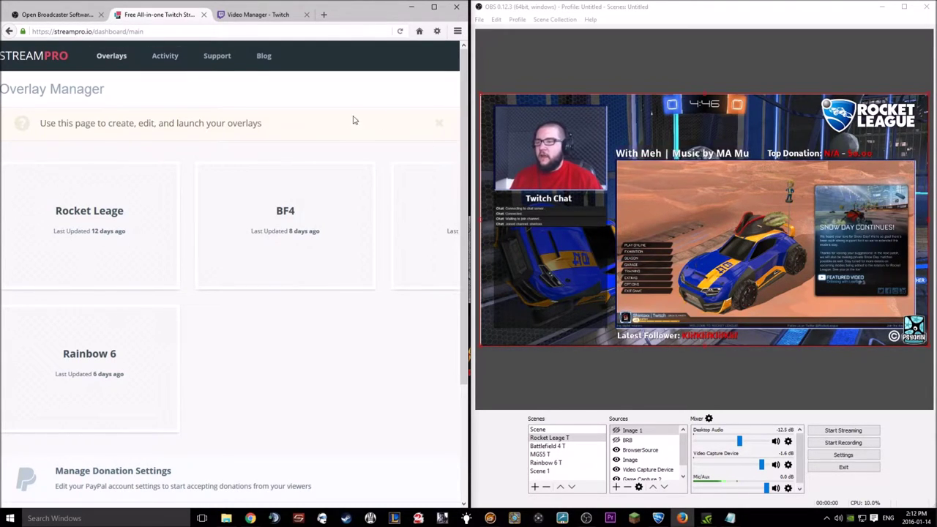
pyautogui.click(438, 123)
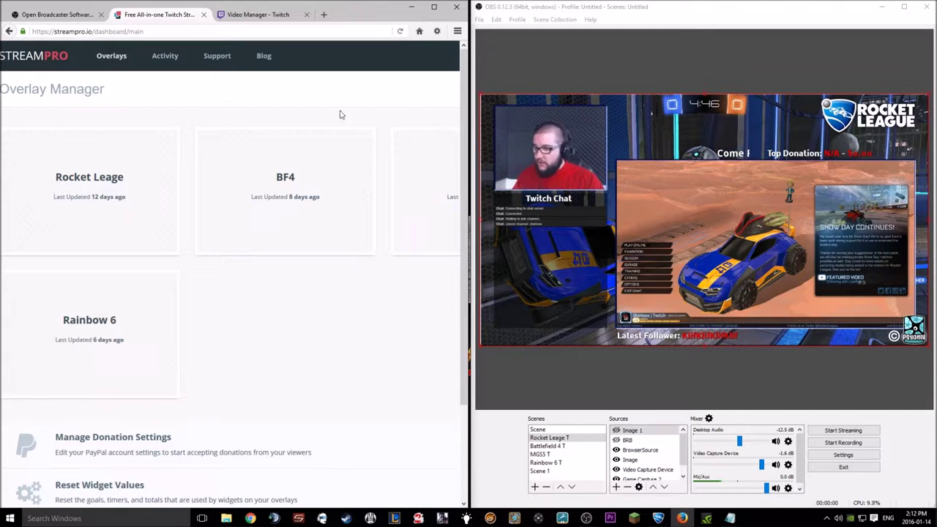
pyautogui.moveTo(470, 328); pyautogui.dragTo(576, 327)
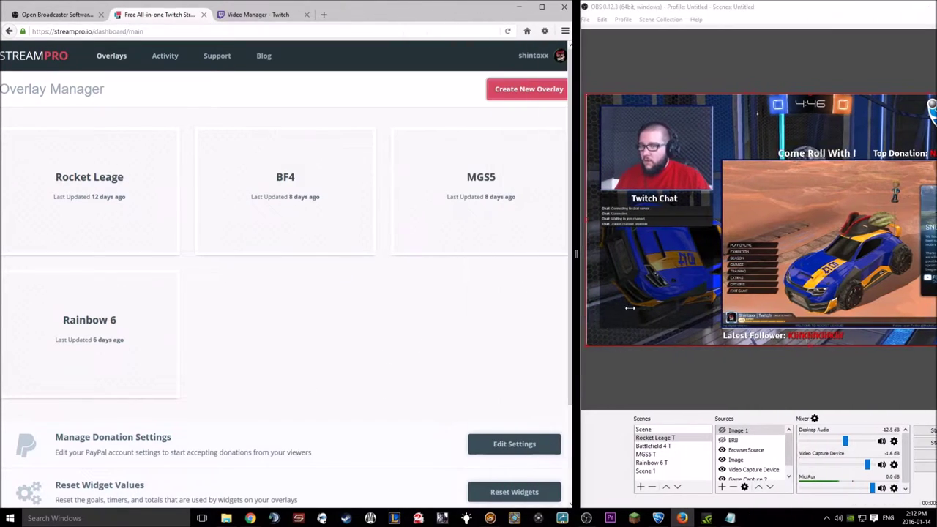
pyautogui.doubleClick(388, 22)
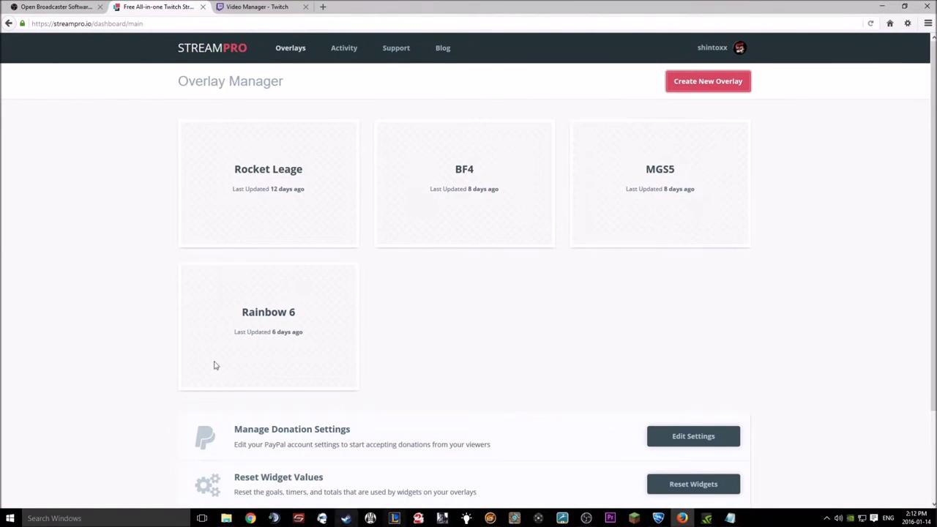
# - Create a new overlay named 'Rocket league 2' with size 1920 x 1080
pyautogui.click(721, 84)
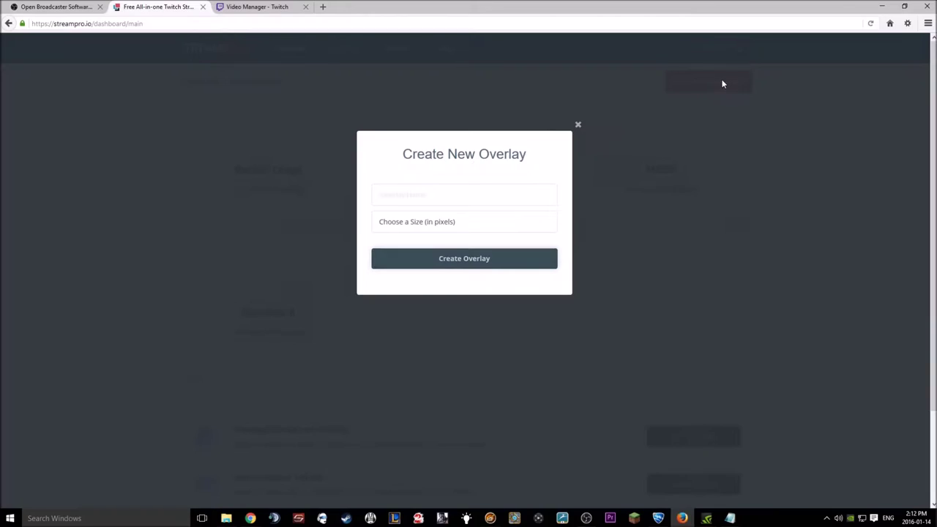
pyautogui.click(420, 196)
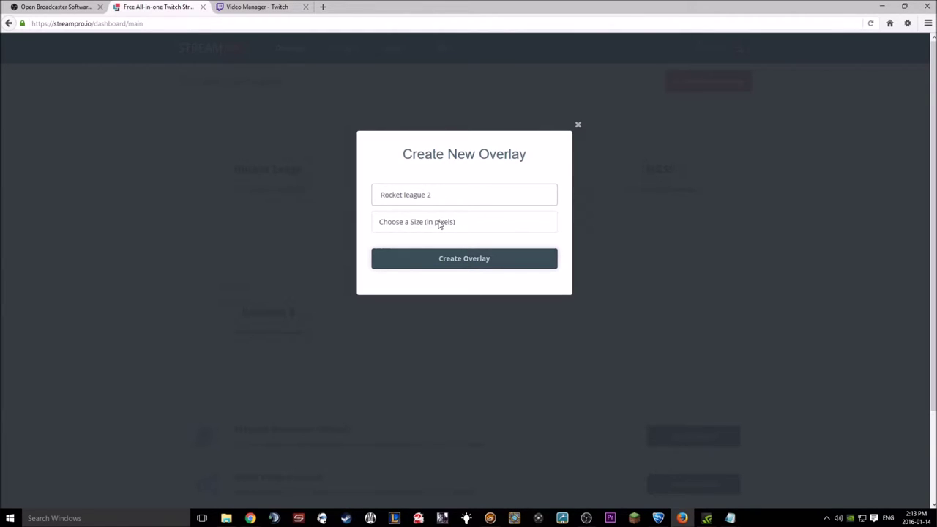
pyautogui.click(498, 228)
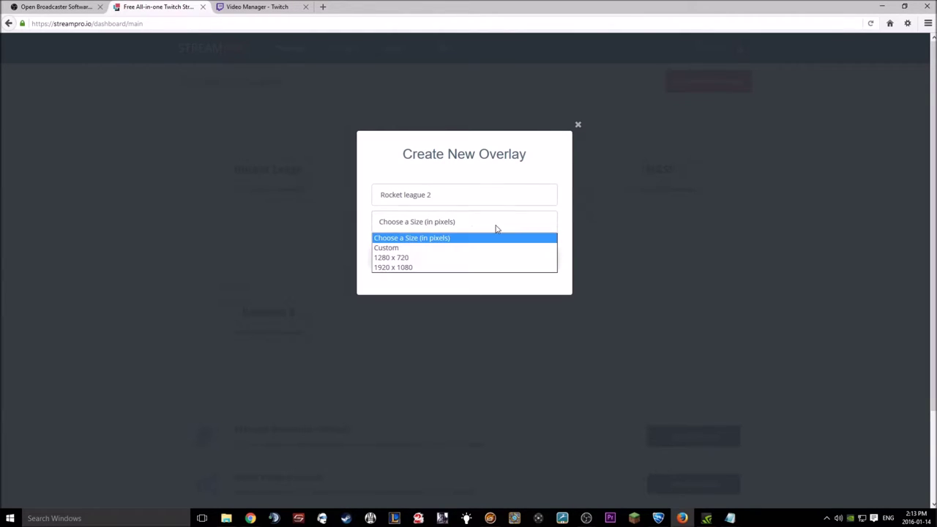
pyautogui.click(419, 268)
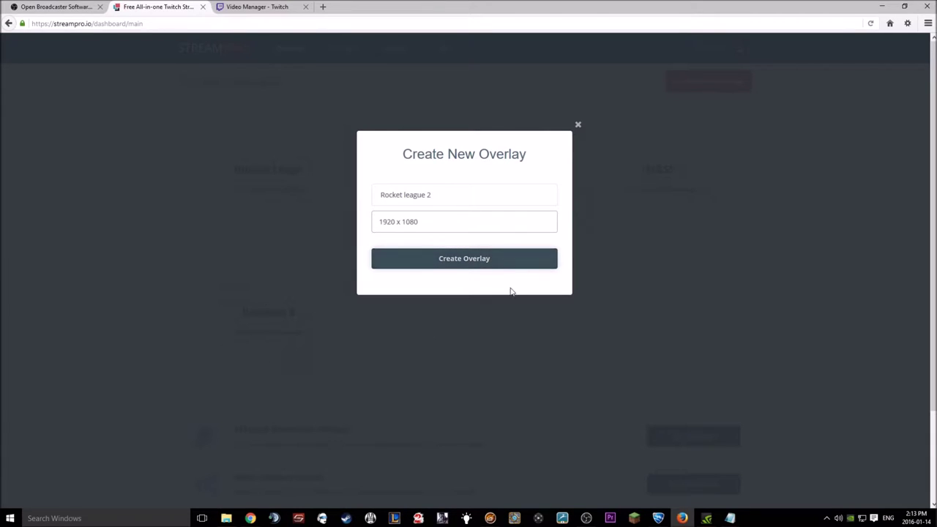
pyautogui.click(451, 262)
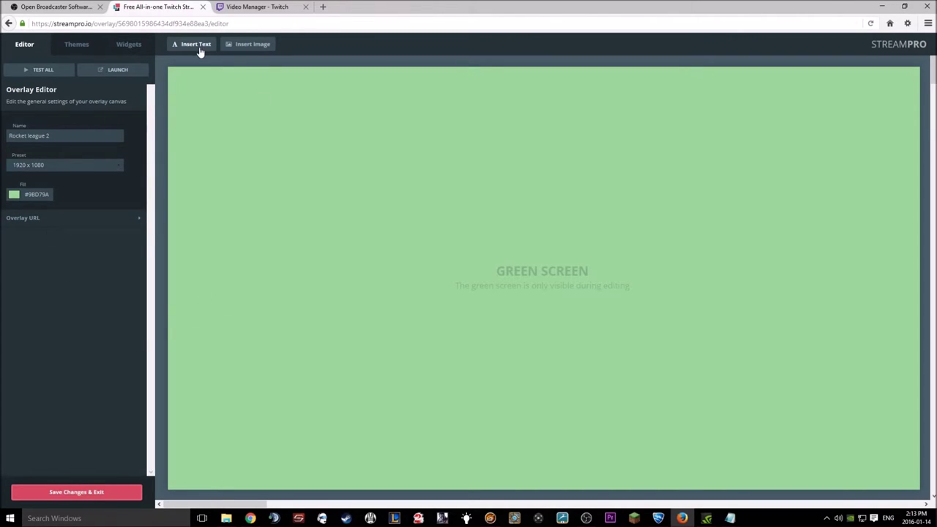
# - Insert Rocket Leage.png from My Uploads and align it to the canvas's top-left corner
pyautogui.click(246, 44)
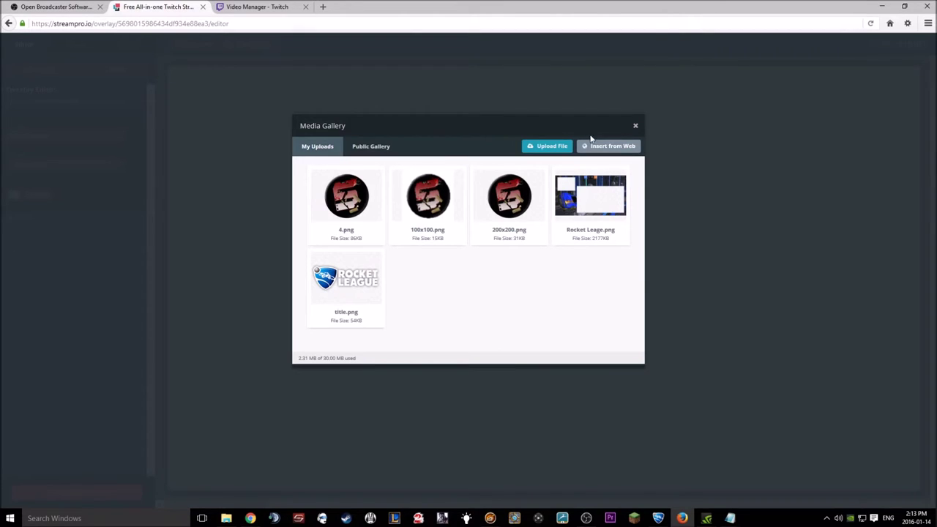
pyautogui.moveTo(594, 205)
pyautogui.click(601, 181)
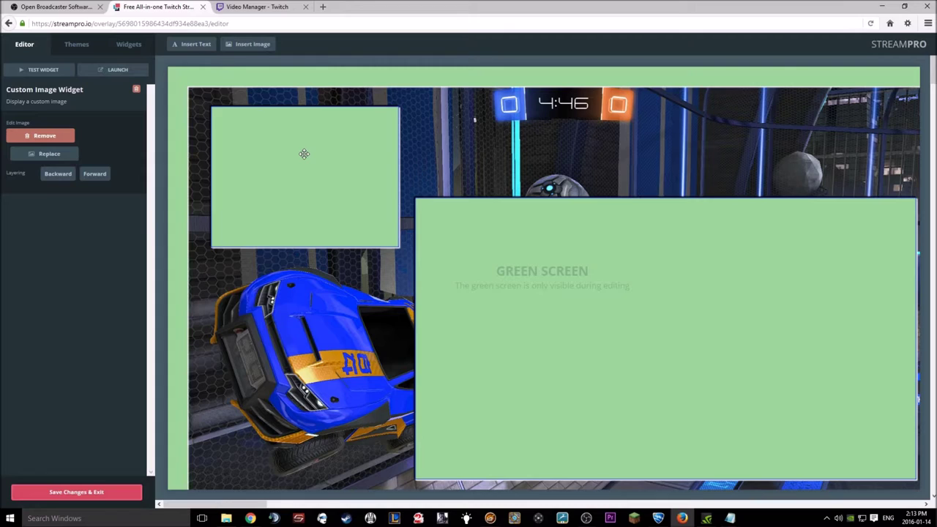
pyautogui.moveTo(491, 166); pyautogui.dragTo(472, 149)
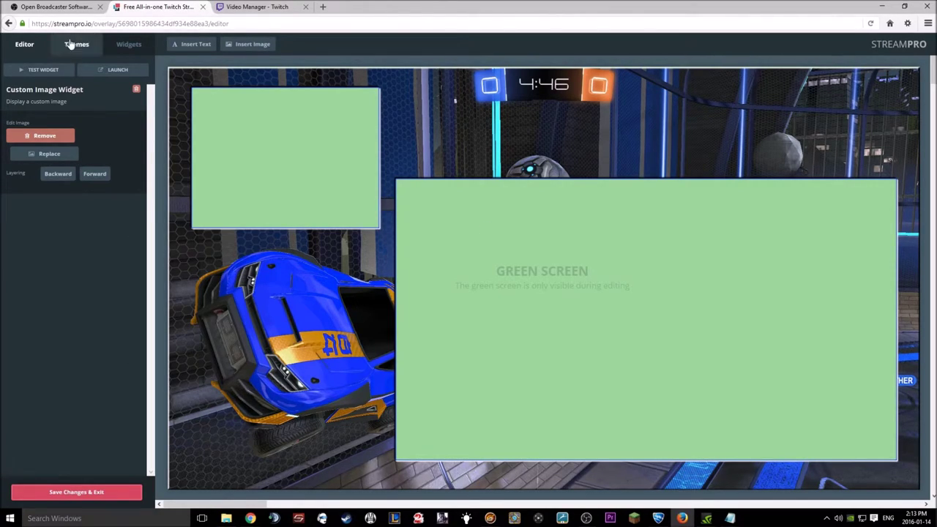
# - Add the Twitch Chat, Top Donation and Donation Alerts widgets to the overlay
pyautogui.click(129, 46)
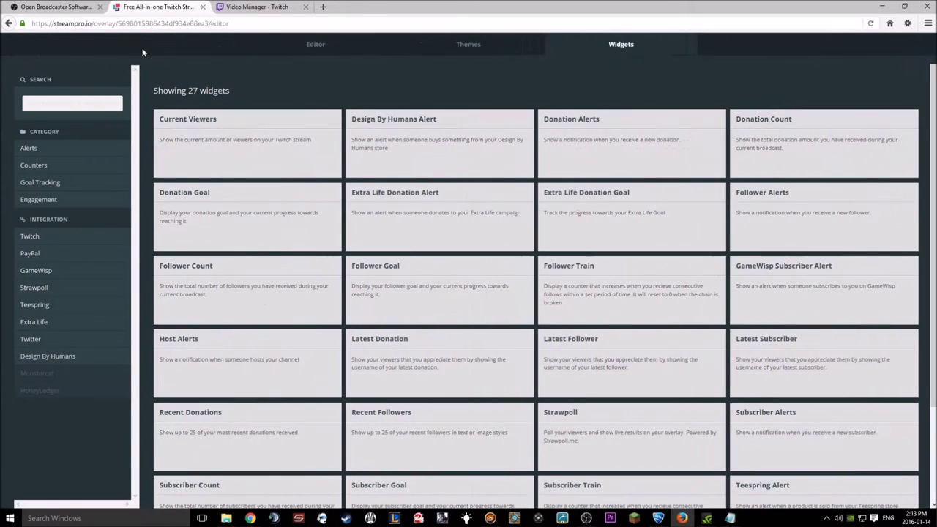
pyautogui.click(458, 46)
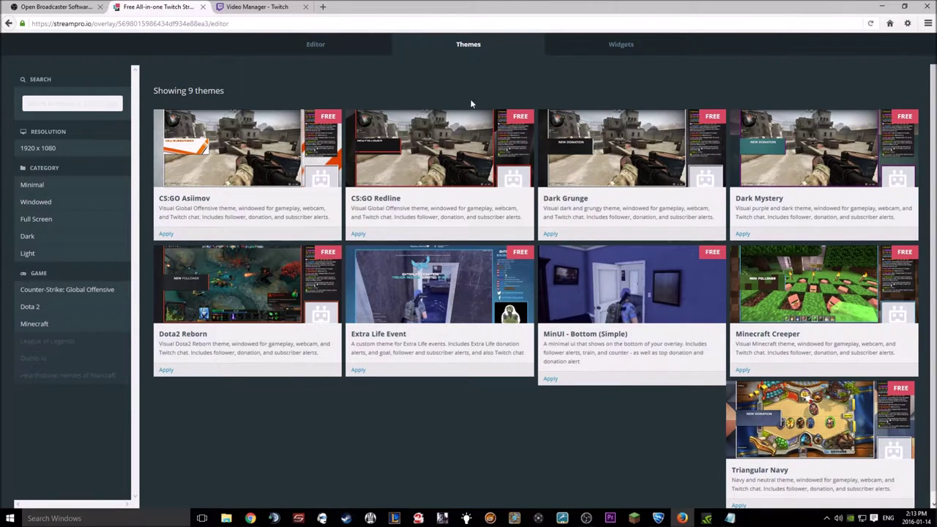
pyautogui.click(634, 44)
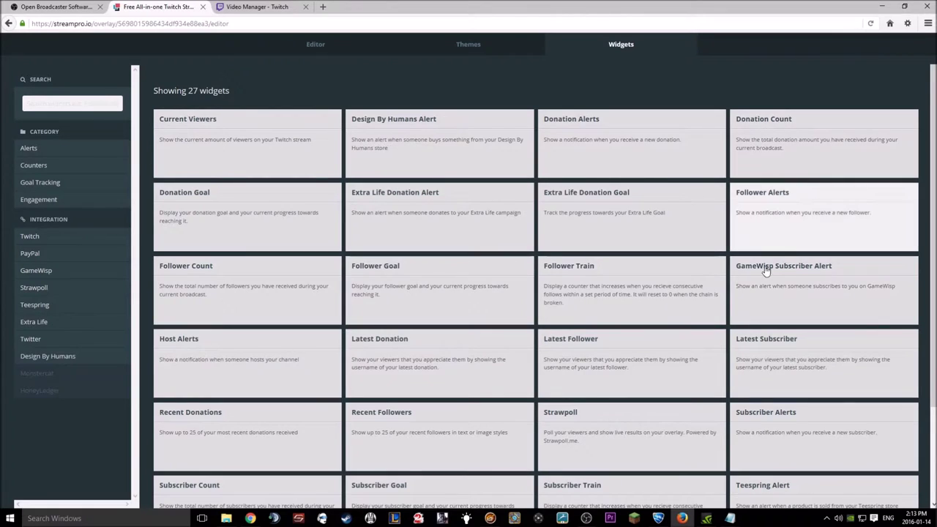
pyautogui.scroll(-3, 634, 335)
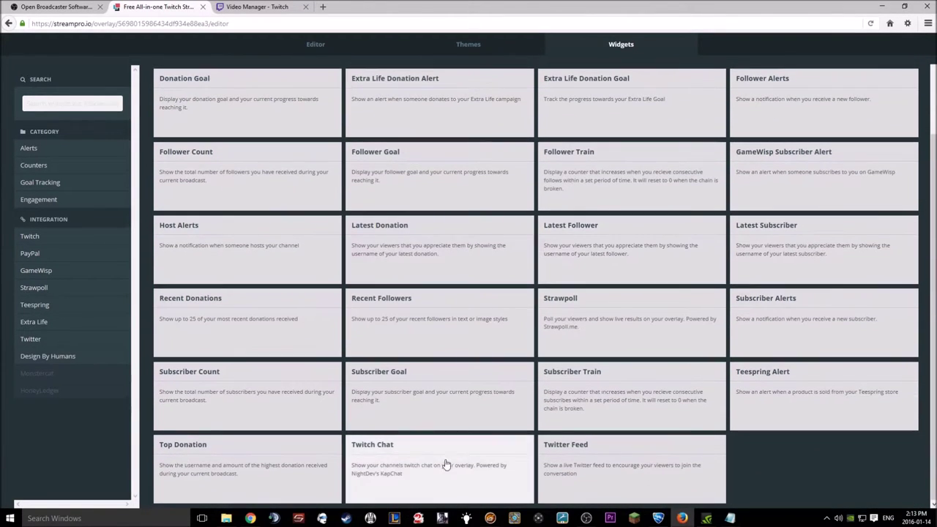
pyautogui.click(410, 474)
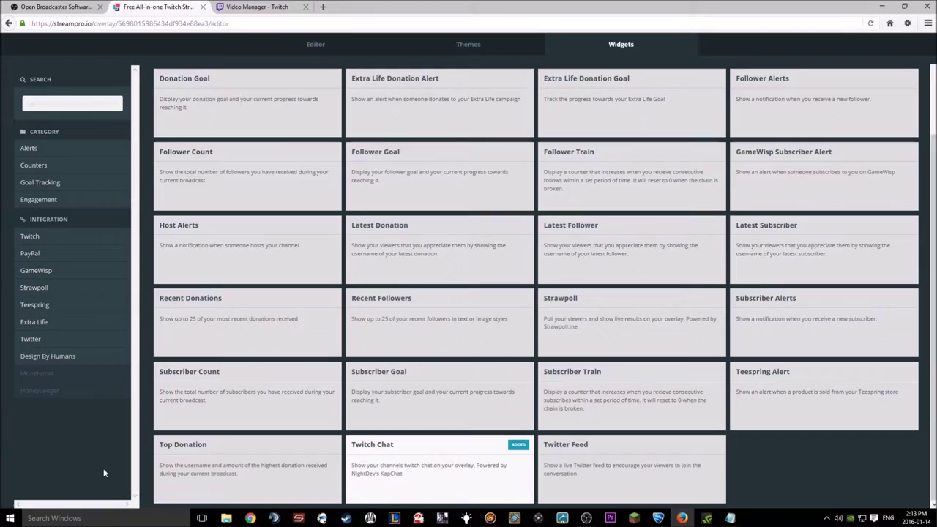
pyautogui.click(246, 476)
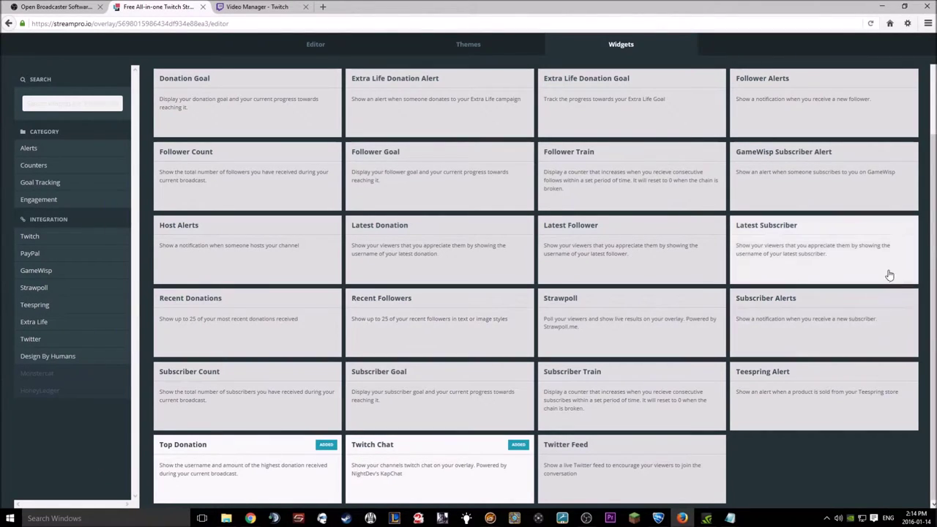
pyautogui.scroll(3, 848, 227)
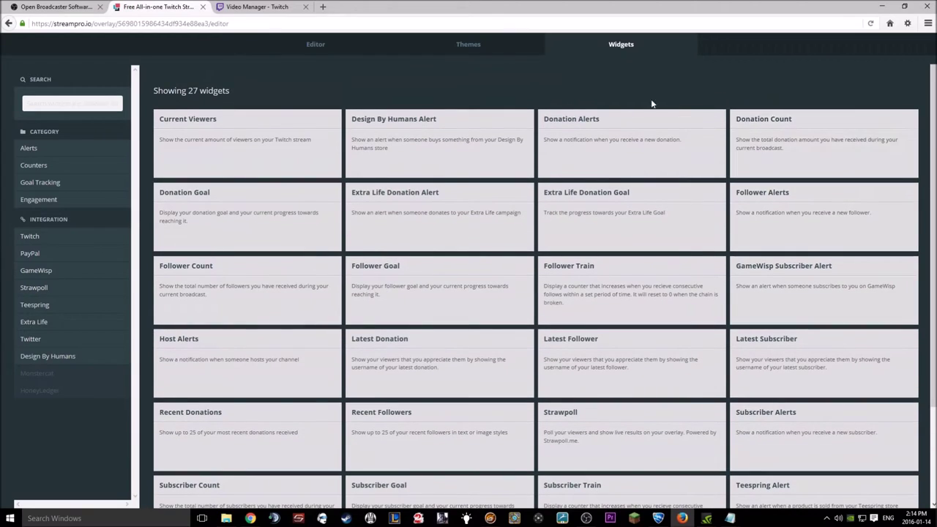
pyautogui.click(616, 140)
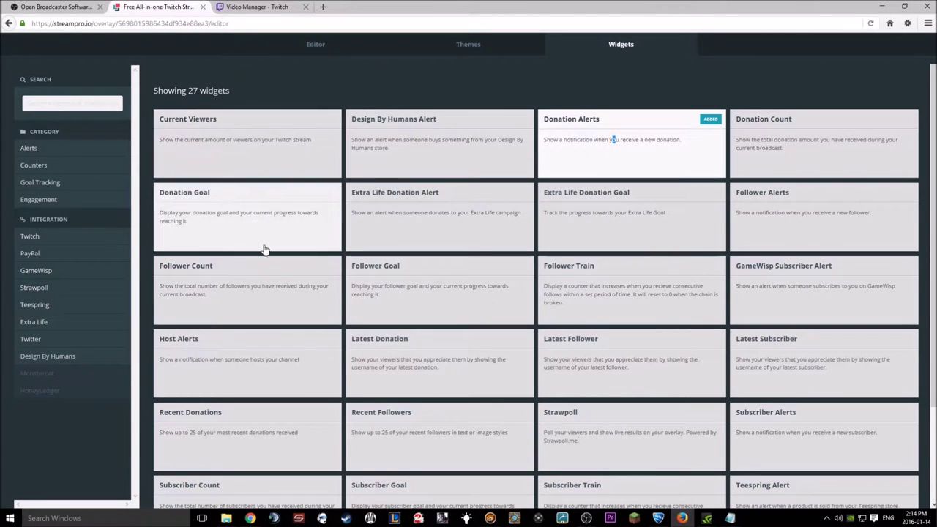
# - Add the Current Viewers, Latest Follower and Follower Alerts widgets, then return to the editor canvas
pyautogui.scroll(-1, 261, 362)
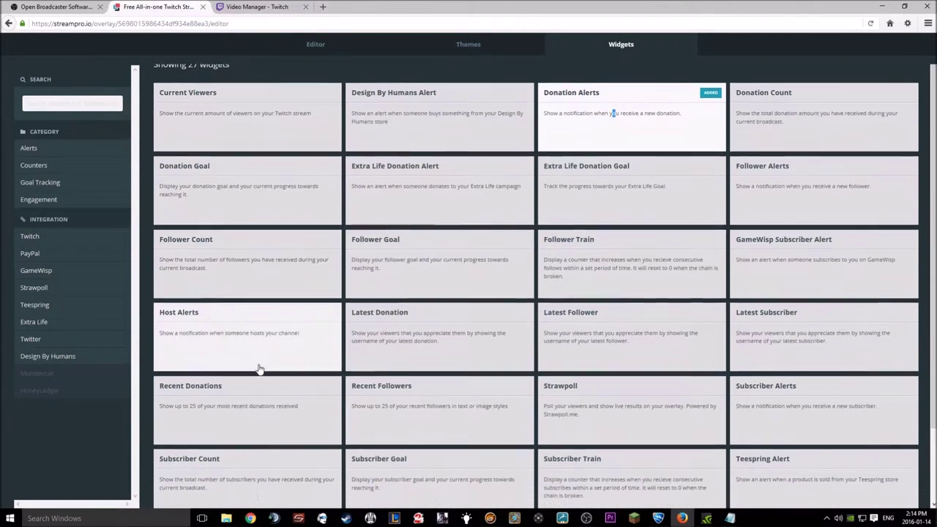
pyautogui.scroll(1, 299, 169)
pyautogui.click(259, 154)
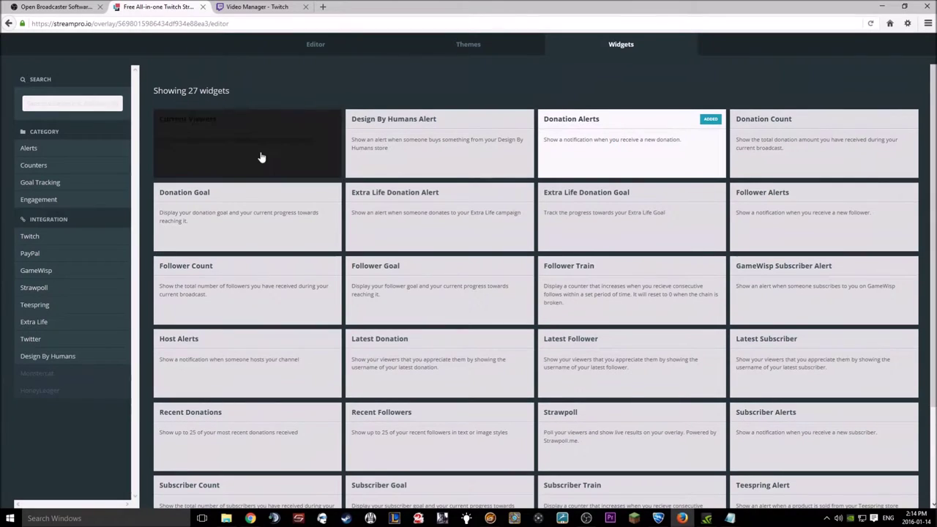
pyautogui.scroll(-1, 247, 324)
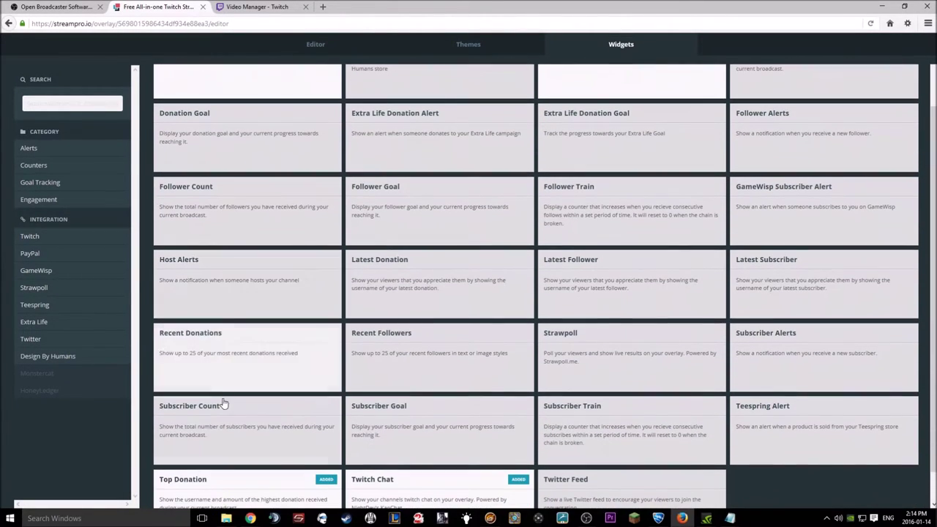
pyautogui.click(610, 283)
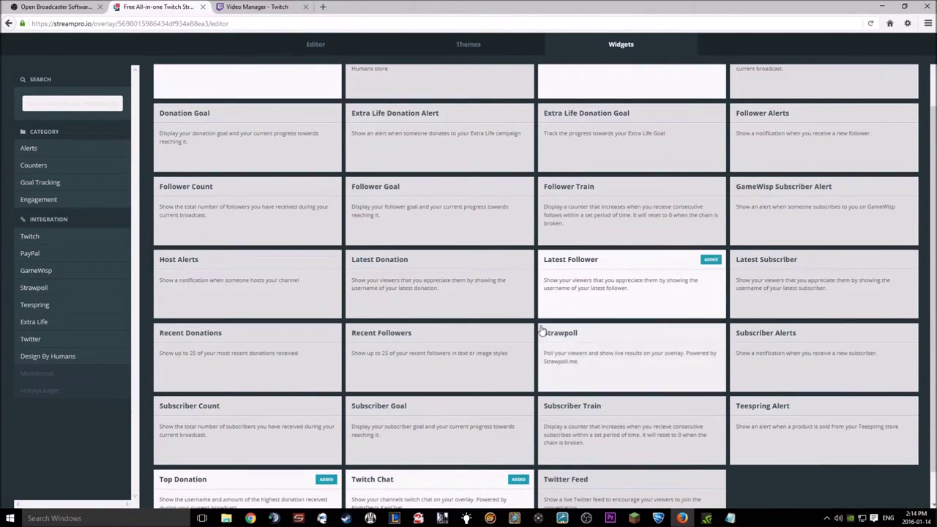
pyautogui.scroll(-1, 784, 297)
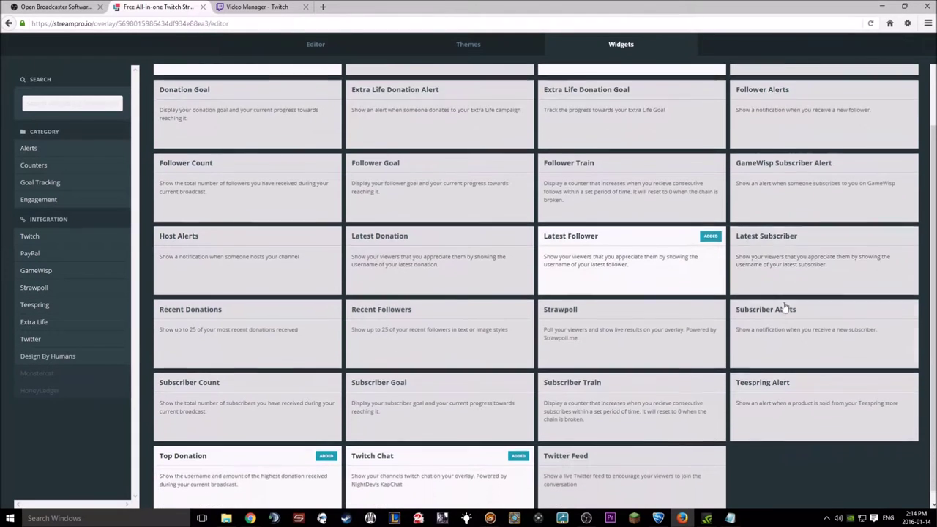
pyautogui.scroll(3, 241, 439)
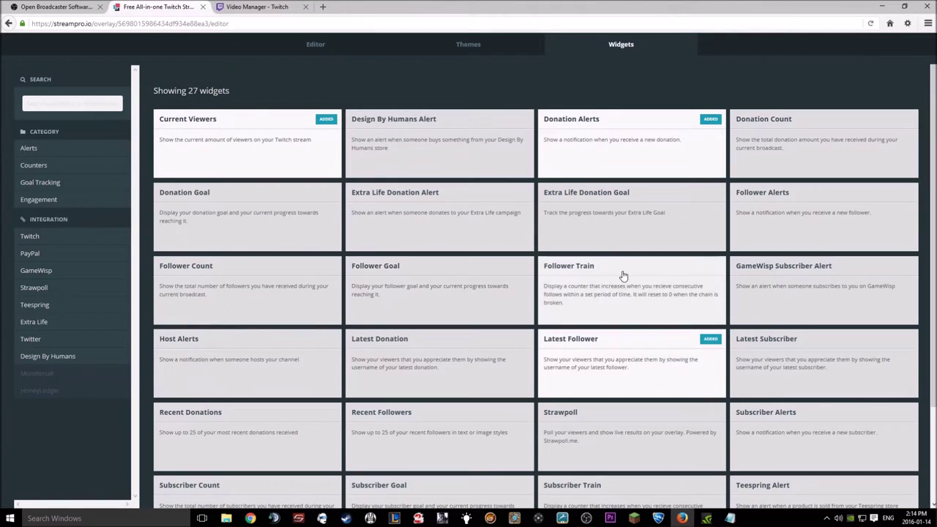
pyautogui.click(804, 194)
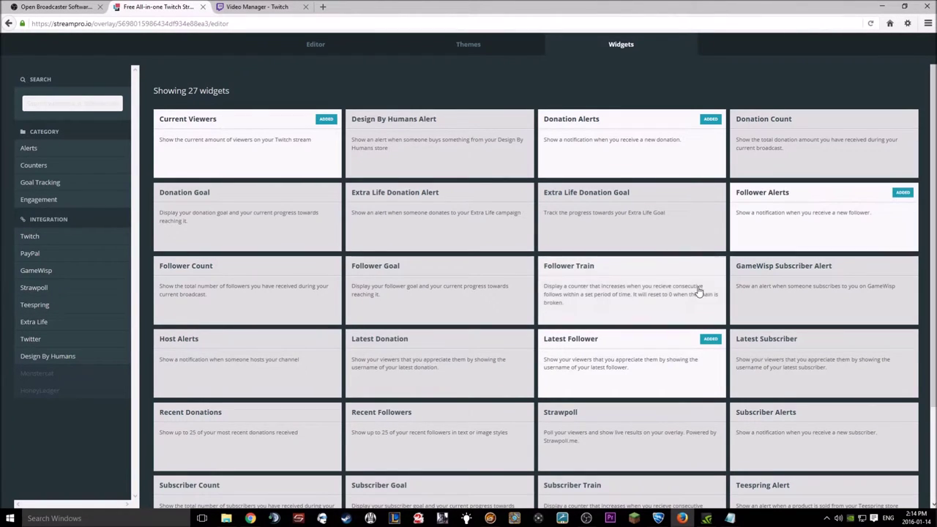
pyautogui.scroll(-1, 715, 303)
pyautogui.scroll(-2, 715, 304)
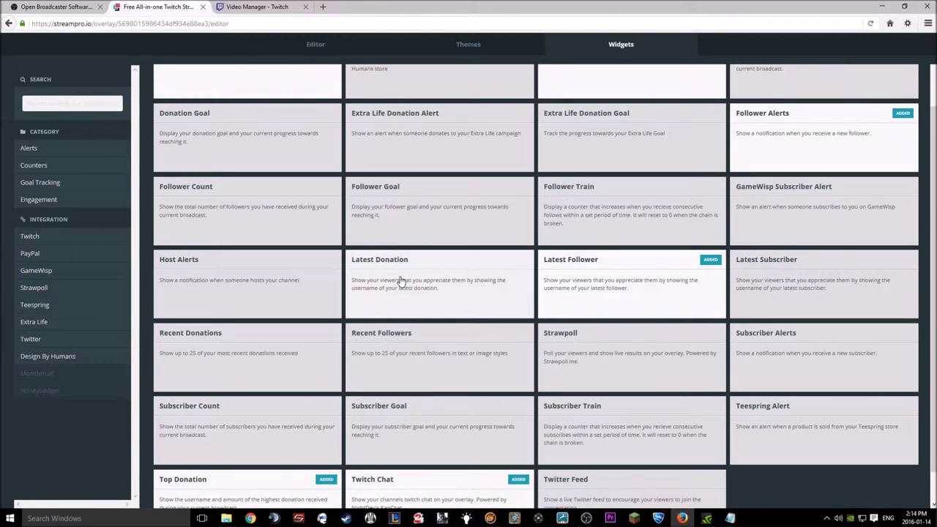
pyautogui.scroll(3, 497, 178)
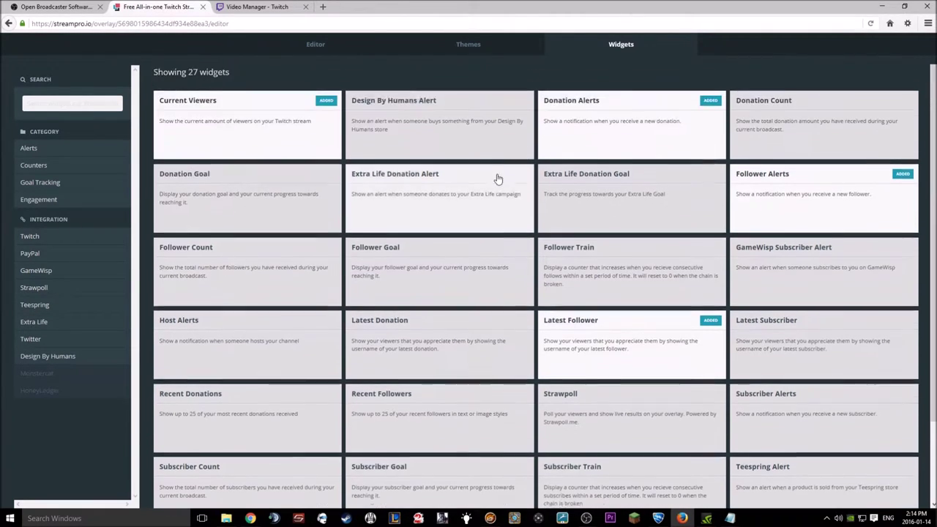
pyautogui.click(314, 50)
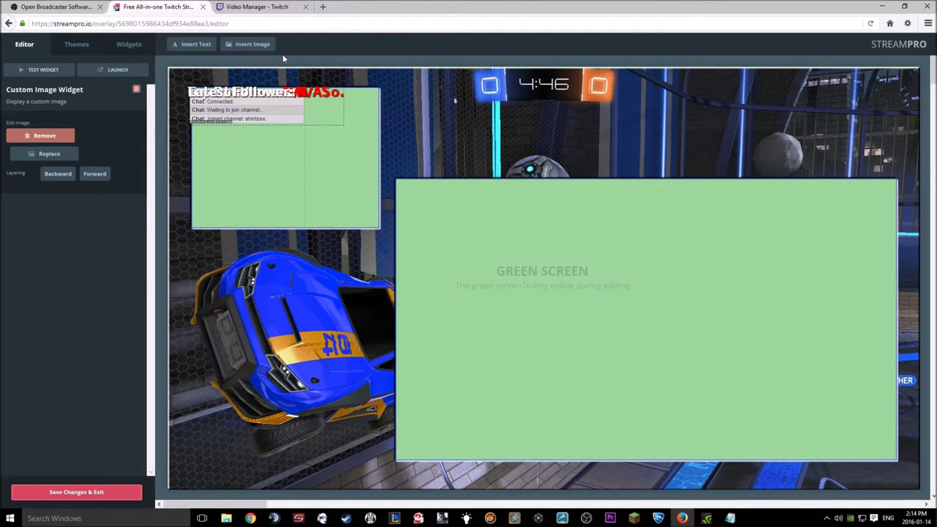
# - Spread Follower Alerts, Latest Follower, Current Viewers and Top Donation across the green screen, and put Twitch Chat below the top-left box
pyautogui.moveTo(275, 119); pyautogui.dragTo(532, 247)
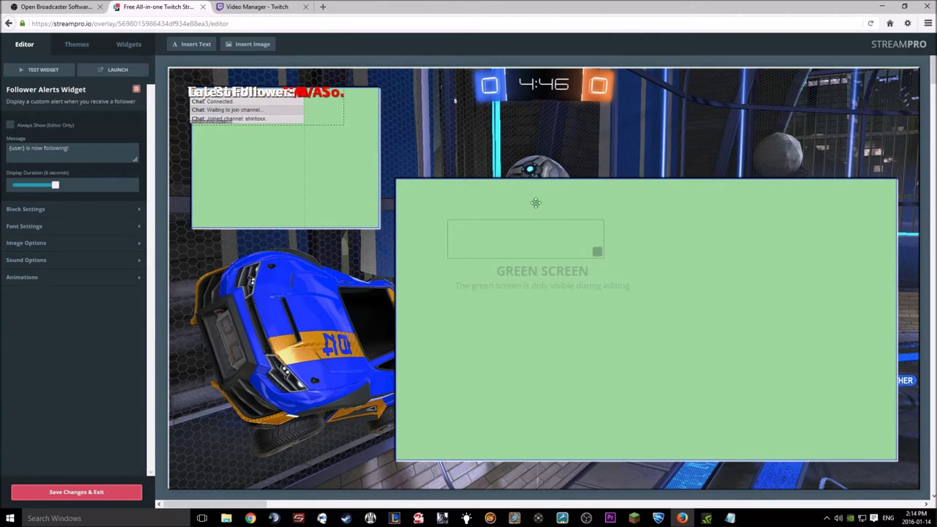
pyautogui.click(266, 142)
pyautogui.moveTo(256, 109); pyautogui.dragTo(589, 362)
pyautogui.moveTo(280, 120); pyautogui.dragTo(711, 234)
pyautogui.moveTo(244, 121); pyautogui.dragTo(724, 370)
pyautogui.moveTo(226, 110); pyautogui.dragTo(243, 246)
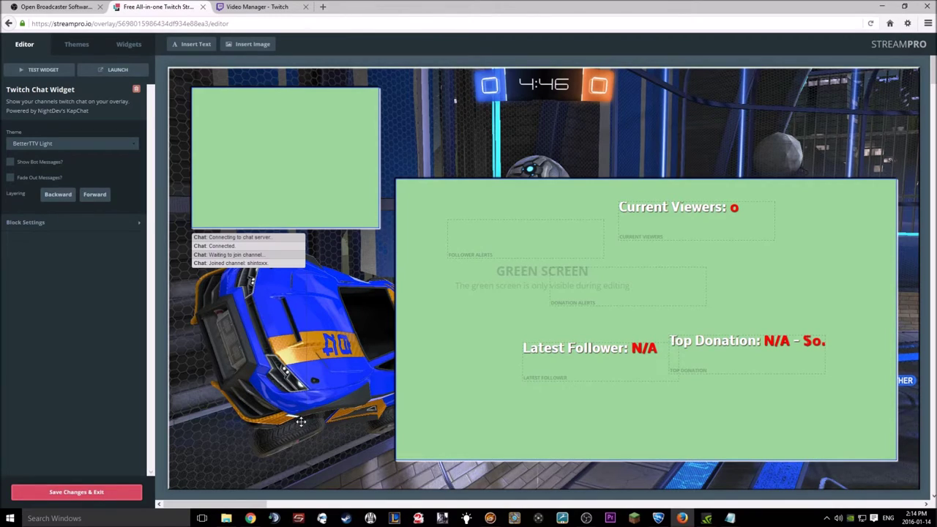
pyautogui.moveTo(259, 254)
pyautogui.mouseDown()
pyautogui.moveTo(454, 231)
pyautogui.moveTo(245, 246)
pyautogui.moveTo(259, 254)
pyautogui.mouseUp()
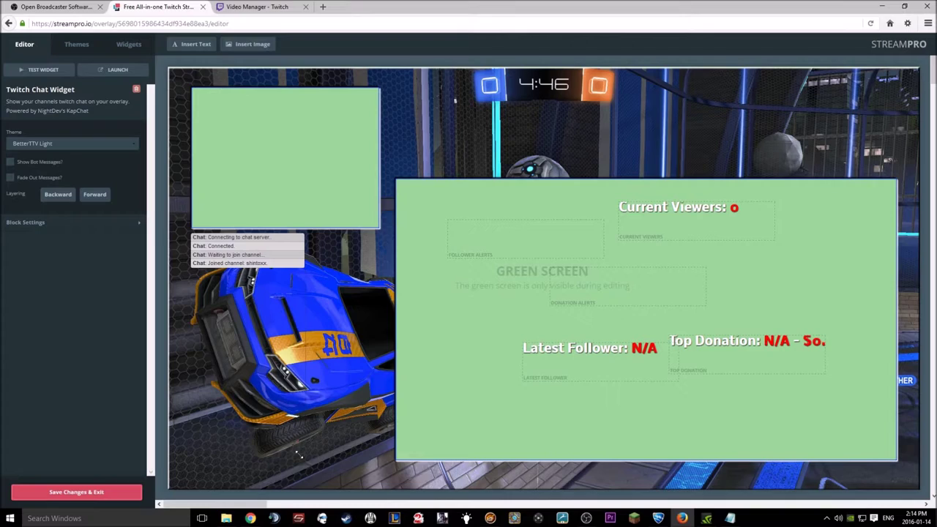
# - Set the Twitch Chat theme to BetterTTV Dark and nudge the chat slightly lower
pyautogui.click(81, 143)
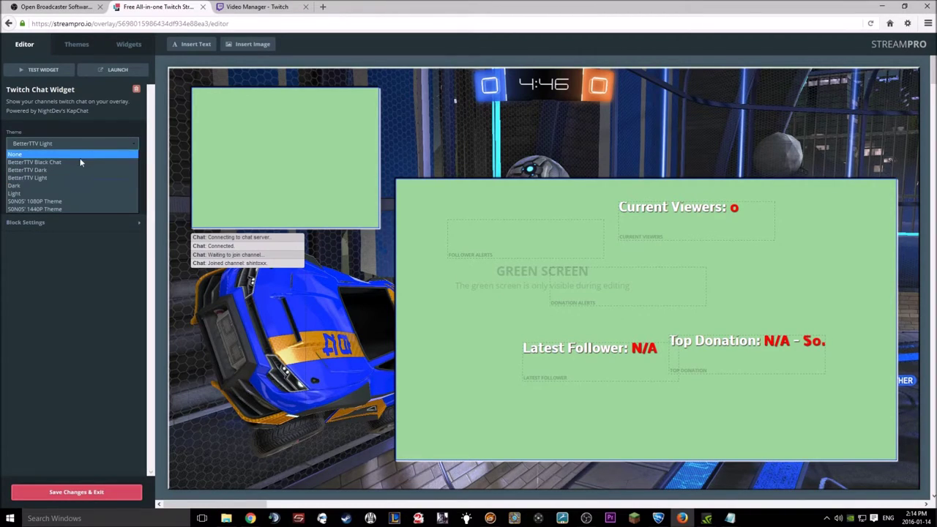
pyautogui.click(66, 170)
pyautogui.click(104, 142)
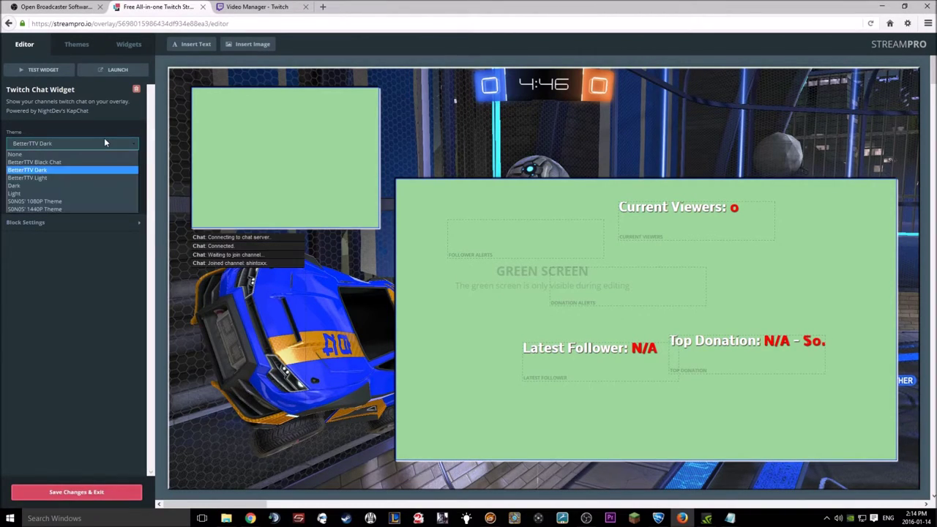
pyautogui.click(50, 208)
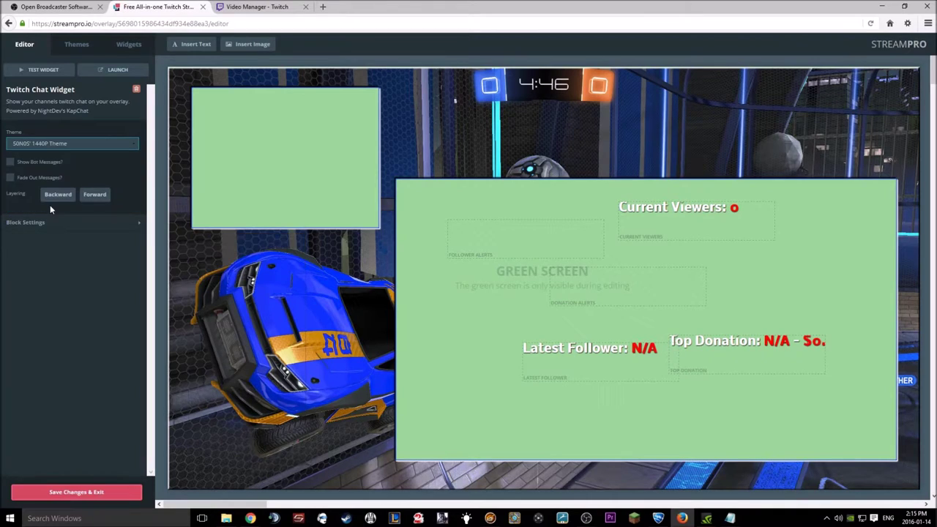
pyautogui.click(66, 144)
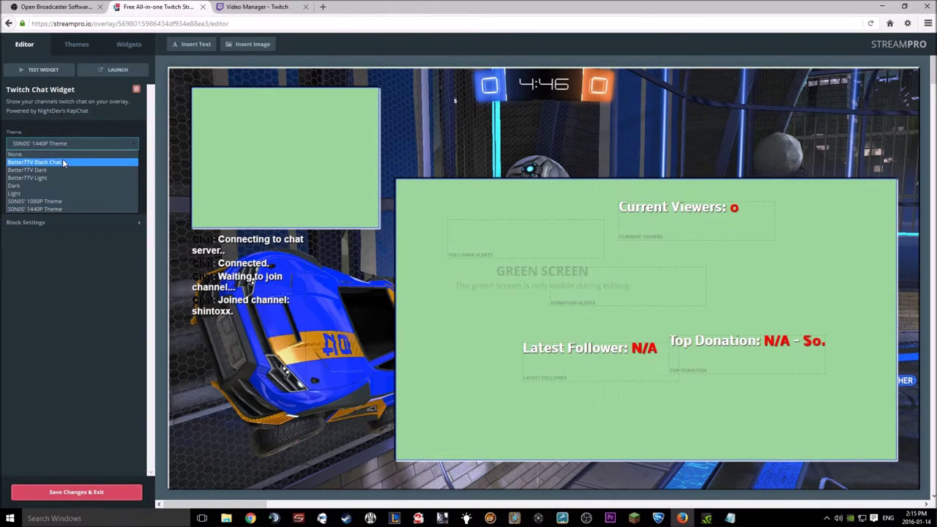
pyautogui.click(57, 186)
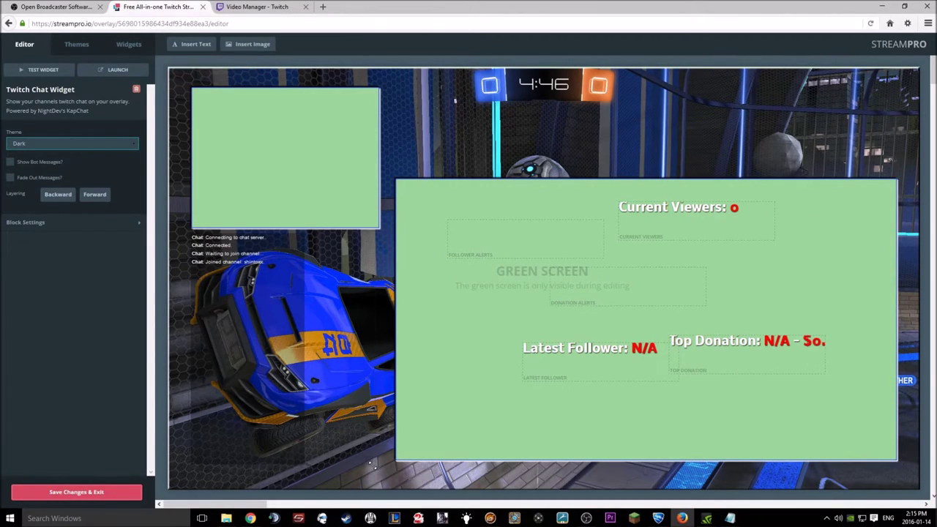
pyautogui.moveTo(315, 359); pyautogui.dragTo(315, 372)
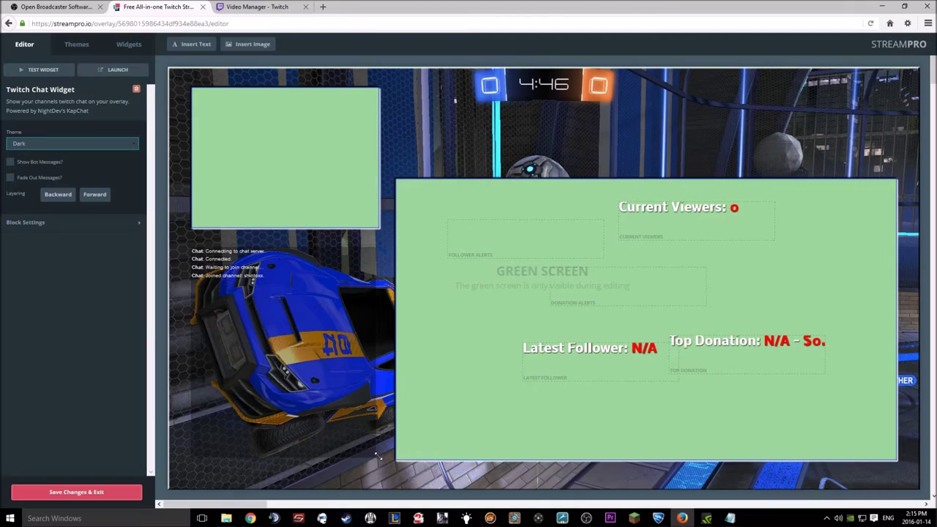
pyautogui.click(78, 147)
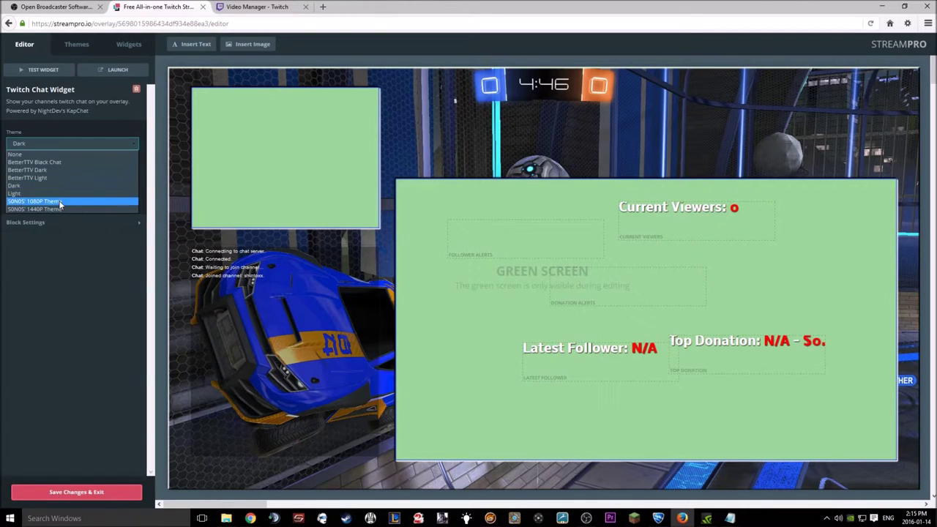
pyautogui.click(63, 170)
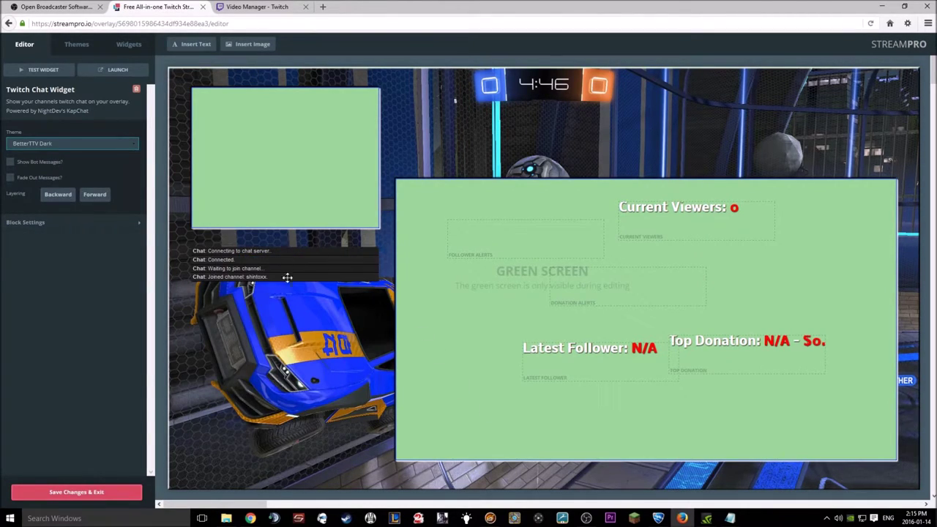
pyautogui.moveTo(507, 231); pyautogui.dragTo(267, 459)
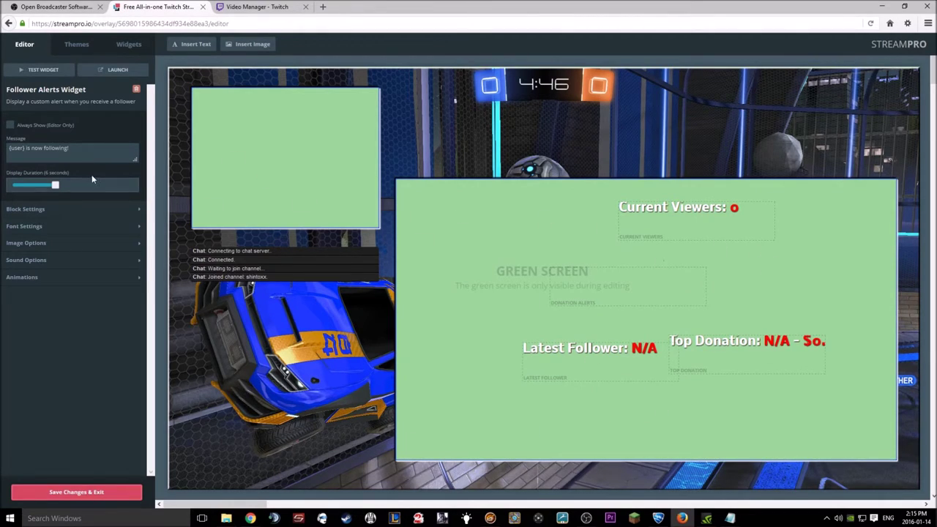
# - Attach the public-gallery Chime Ding sound to the follower alert and run a test alert
pyautogui.click(38, 70)
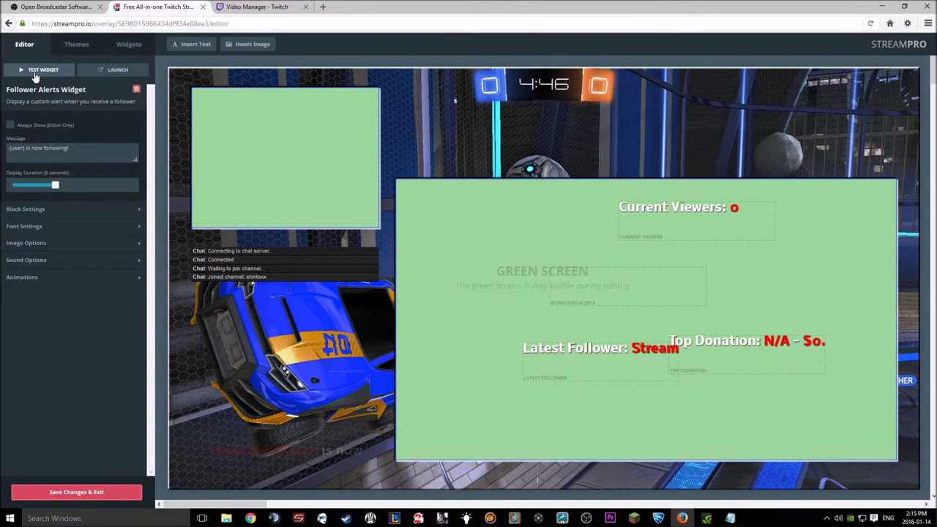
pyautogui.click(67, 261)
pyautogui.click(51, 312)
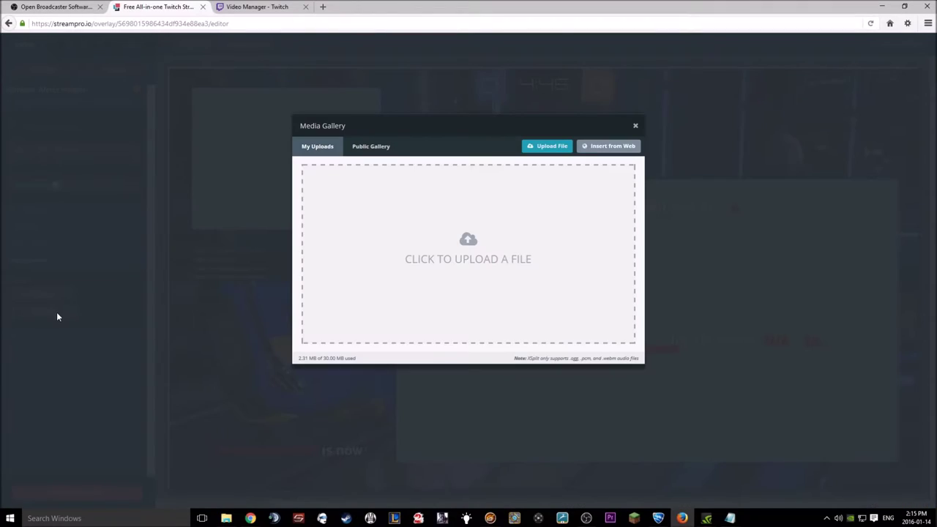
pyautogui.click(370, 148)
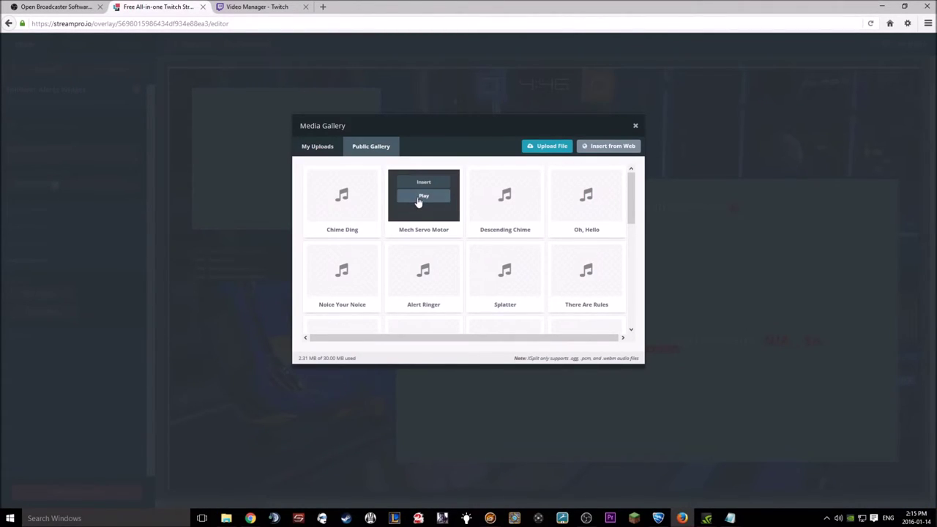
pyautogui.click(420, 198)
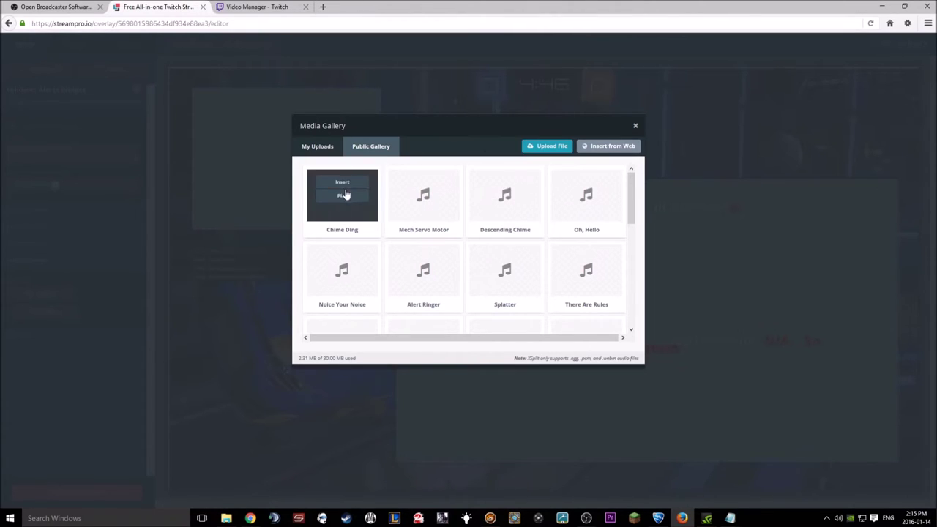
pyautogui.click(344, 195)
pyautogui.click(343, 182)
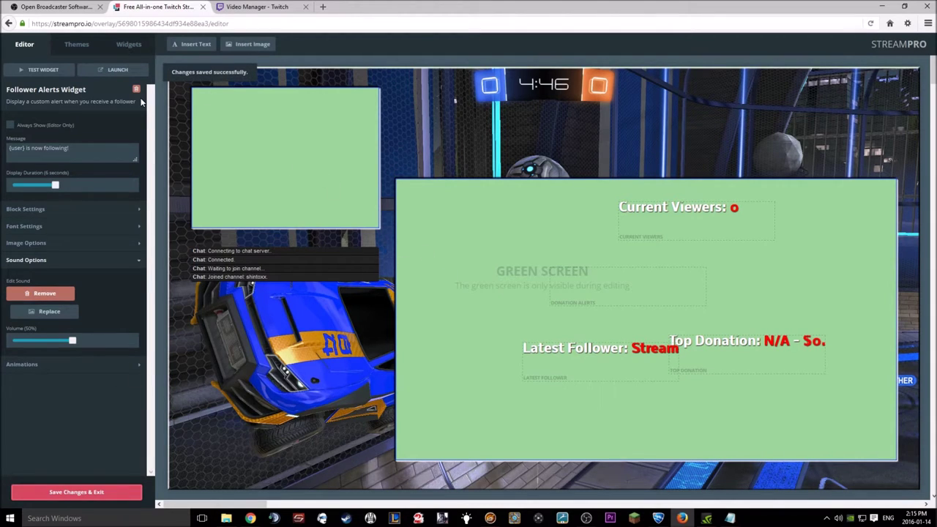
pyautogui.click(44, 72)
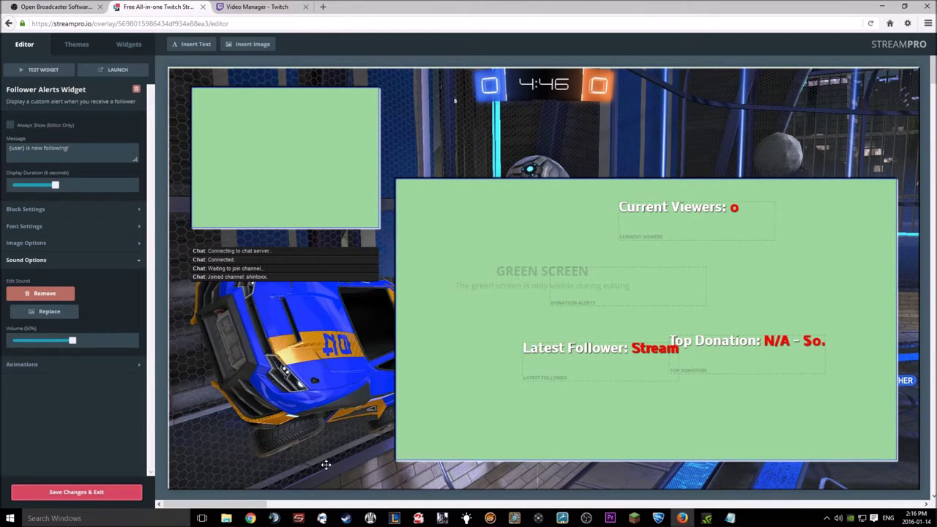
# - Move the Latest Follower widget to the canvas bottom edge
pyautogui.moveTo(593, 351); pyautogui.dragTo(464, 474)
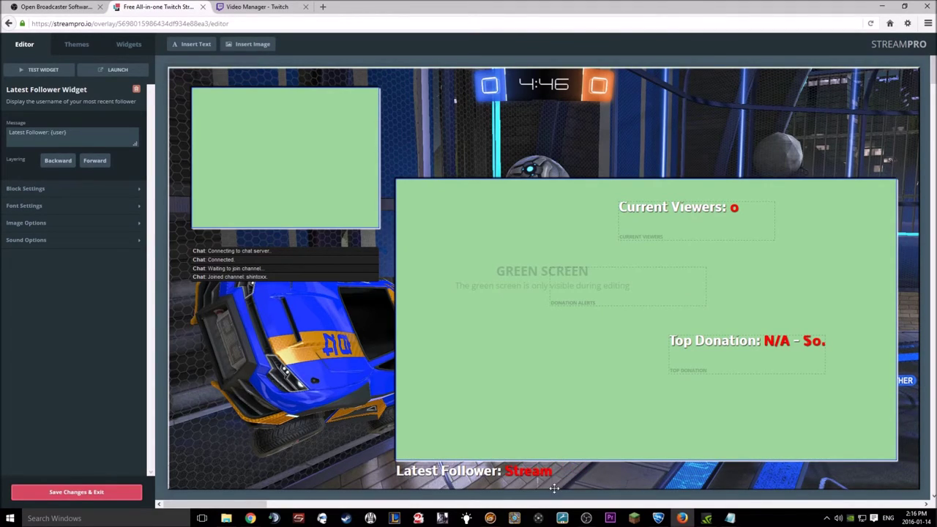
pyautogui.moveTo(518, 472); pyautogui.dragTo(547, 469)
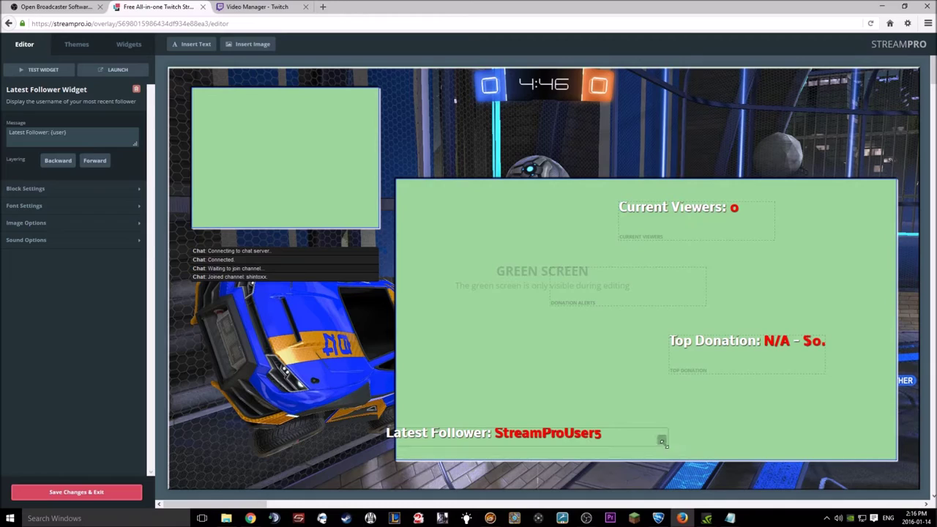
pyautogui.moveTo(664, 441); pyautogui.dragTo(595, 480)
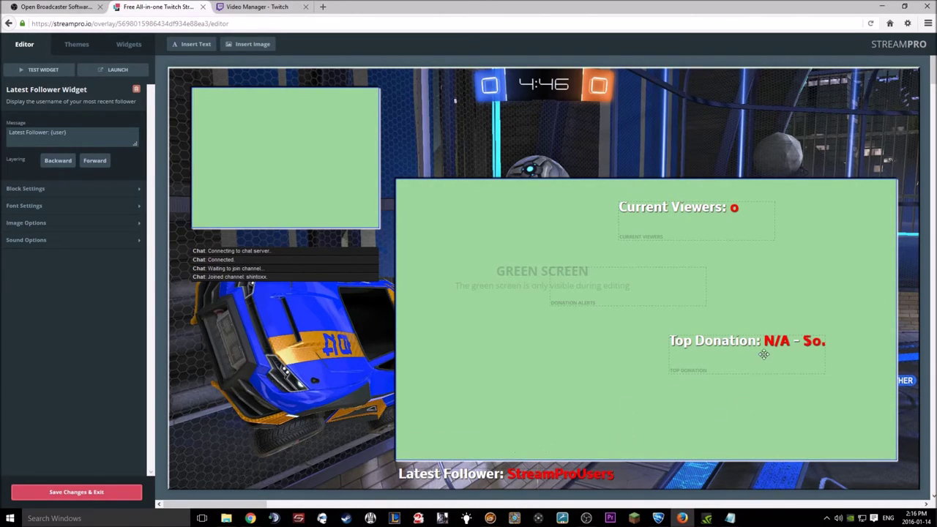
# - Place Top Donation above the green screen's top right and widen it to show its full text
pyautogui.moveTo(764, 354); pyautogui.dragTo(769, 163)
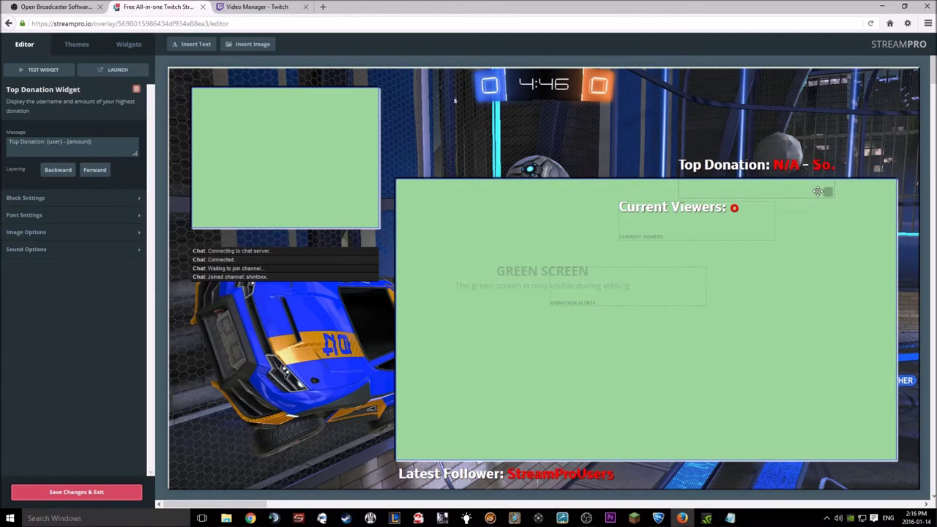
pyautogui.moveTo(828, 192); pyautogui.dragTo(893, 184)
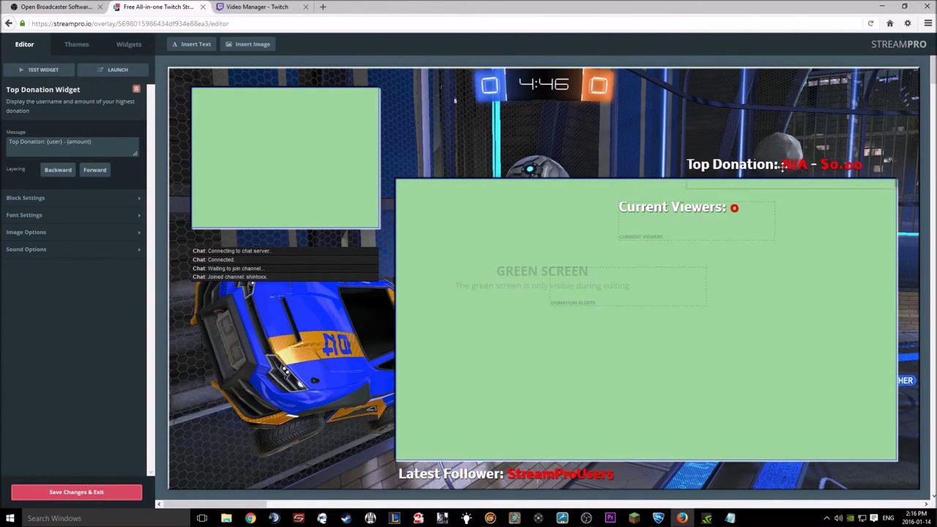
pyautogui.click(47, 144)
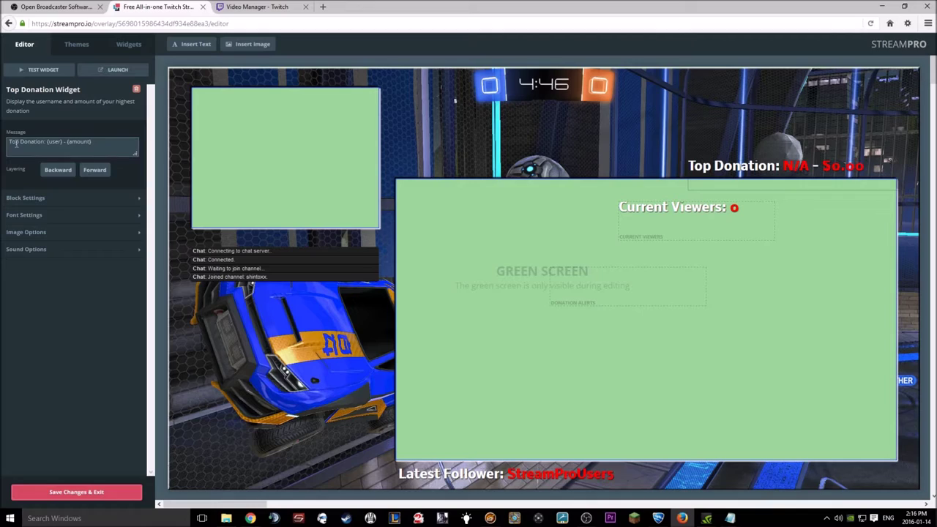
# - Drag the donation alerts box and Current Viewers counter to the canvas's top-left edge
pyautogui.click(272, 483)
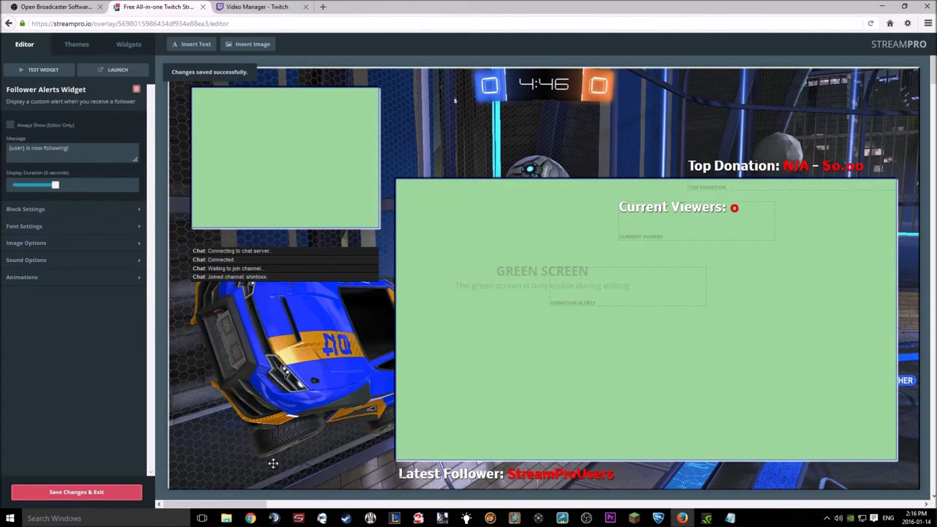
pyautogui.moveTo(681, 293); pyautogui.dragTo(476, 107)
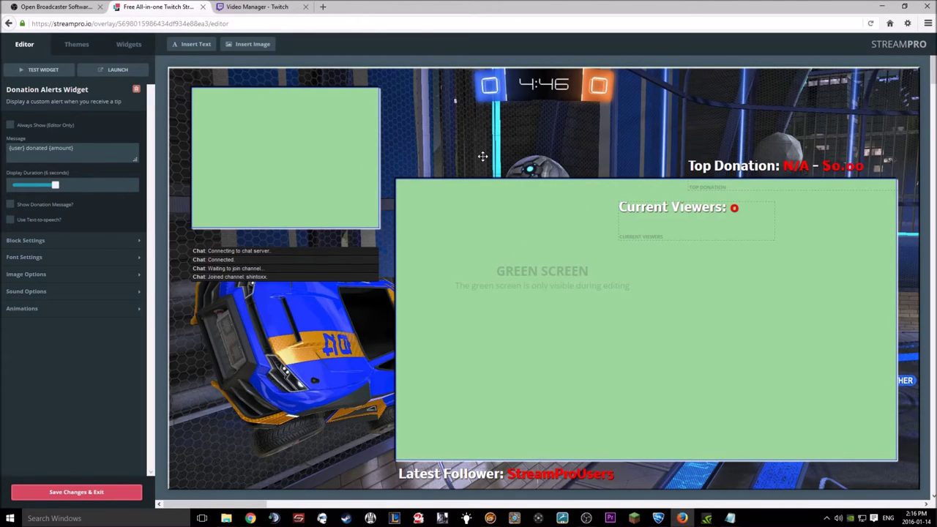
pyautogui.moveTo(718, 220); pyautogui.dragTo(335, 83)
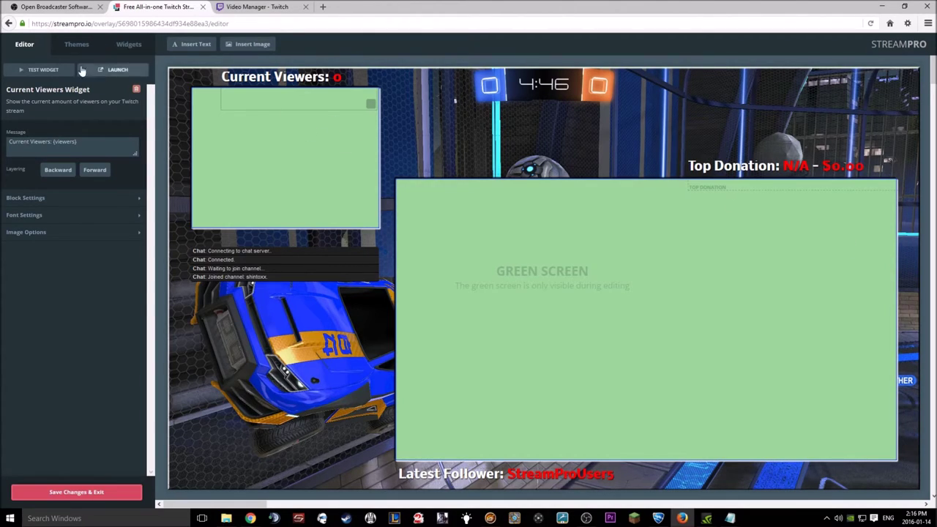
# - Save the current overlay, then open Rocket league 2 from the Overlay Manager for editing
pyautogui.click(82, 494)
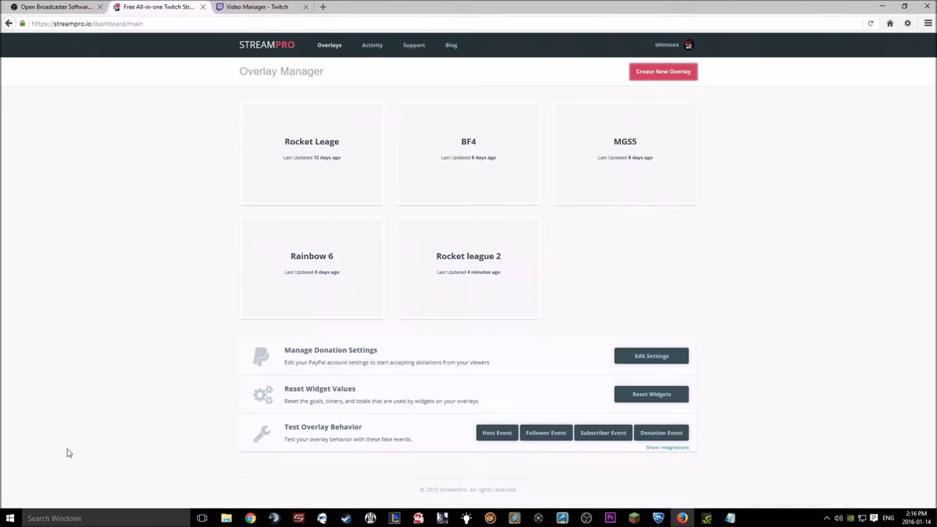
pyautogui.moveTo(508, 271)
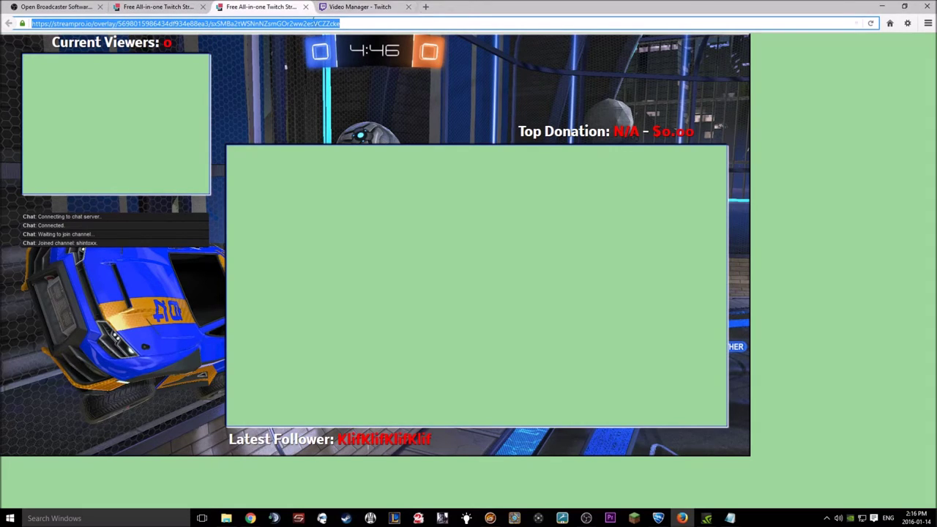
pyautogui.click(172, 6)
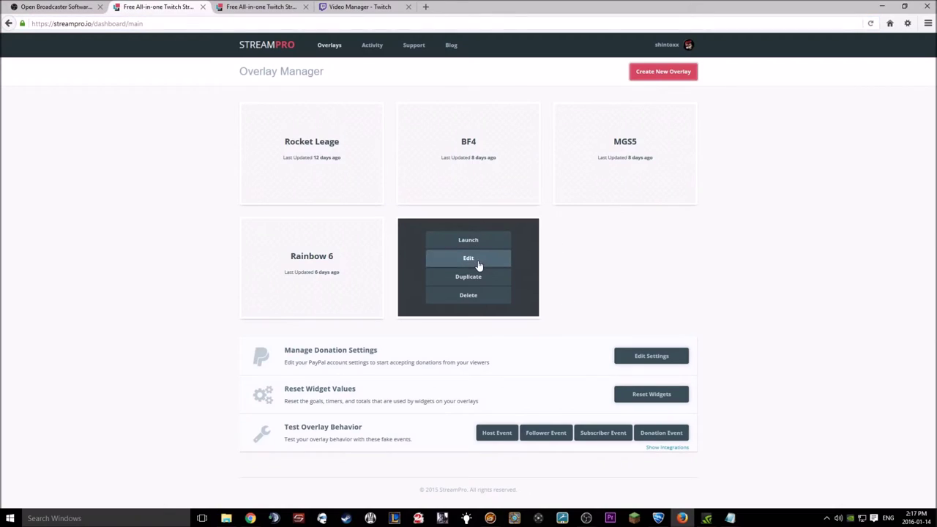
pyautogui.click(479, 261)
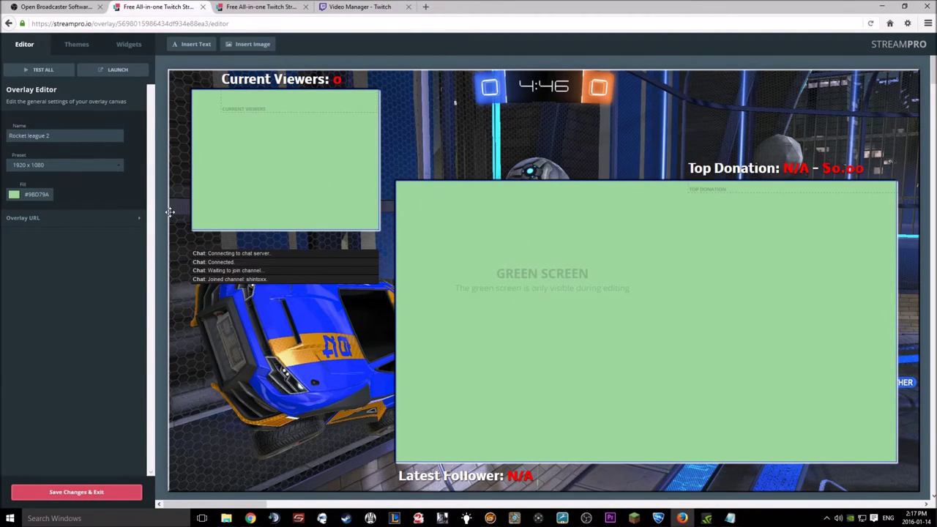
# - Remove the background image widget from Rocket league 2 and save the overlay
pyautogui.click(273, 407)
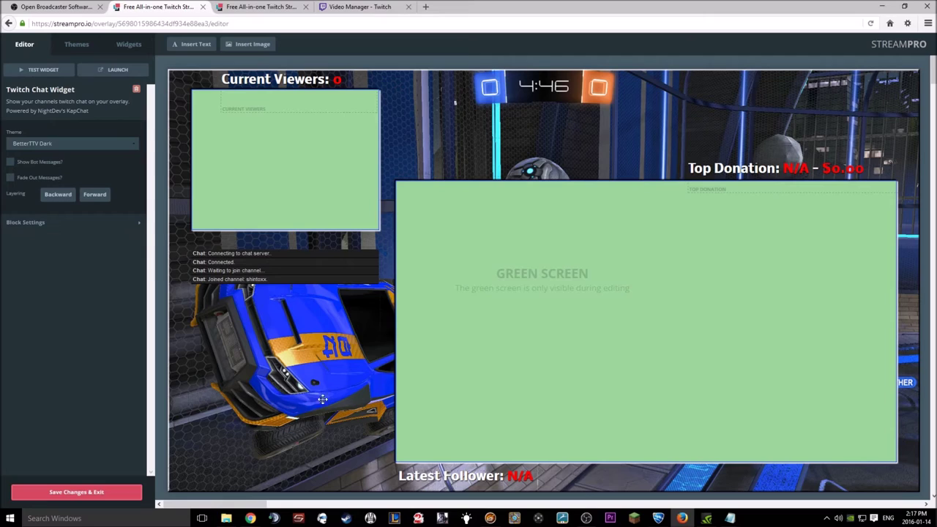
pyautogui.click(390, 395)
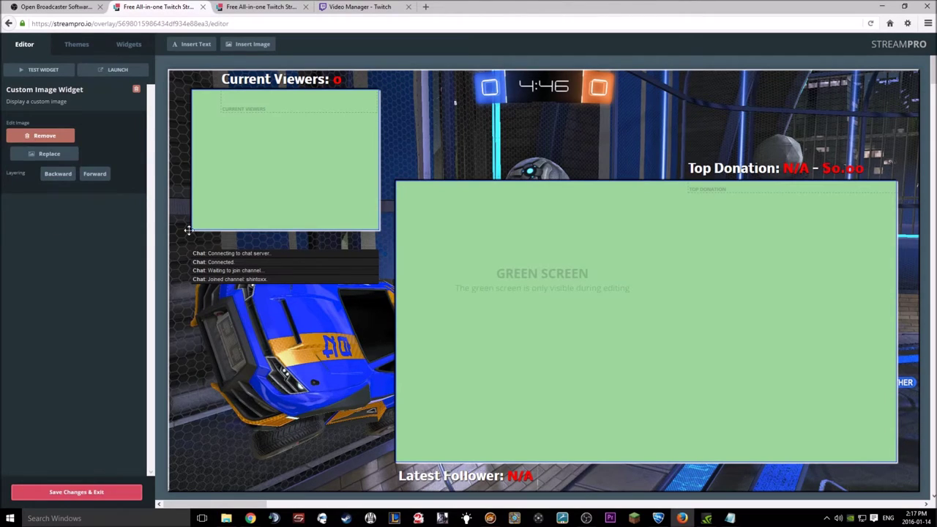
pyautogui.click(45, 135)
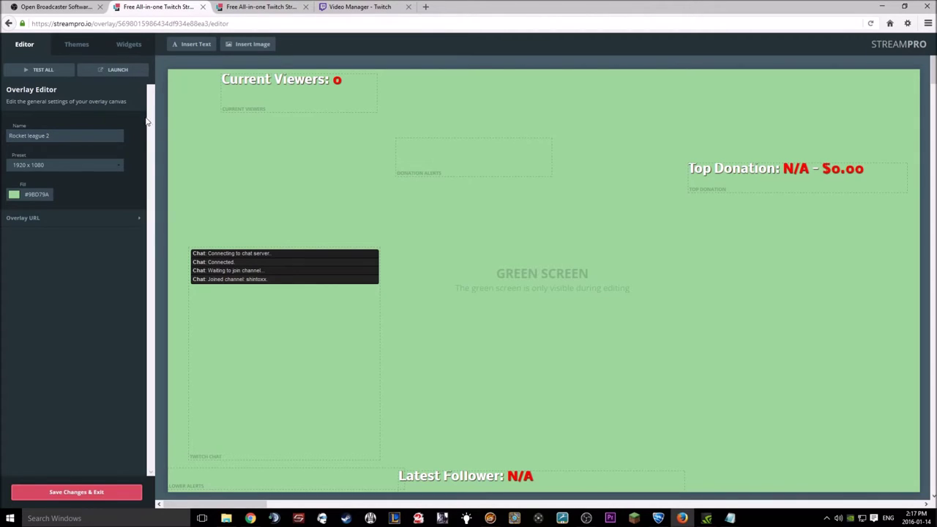
pyautogui.click(89, 496)
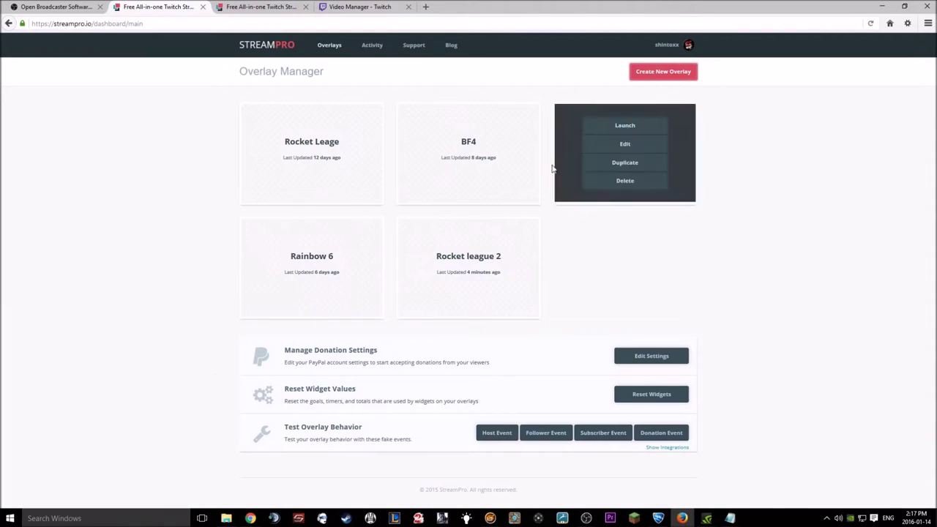
# - Check the live overlay page's address, then return to the StreamPro Overlay Manager
pyautogui.click(249, 6)
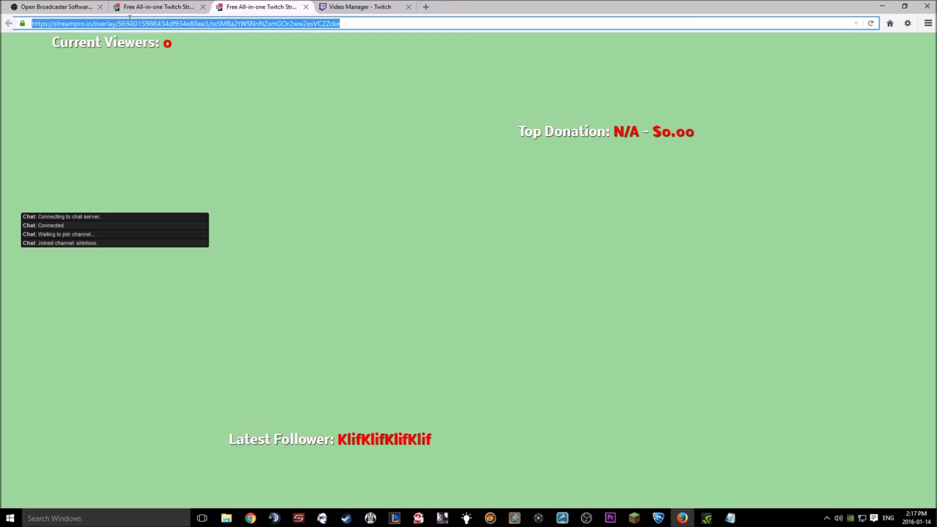
pyautogui.moveTo(348, 22); pyautogui.dragTo(29, 23)
pyautogui.click(159, 7)
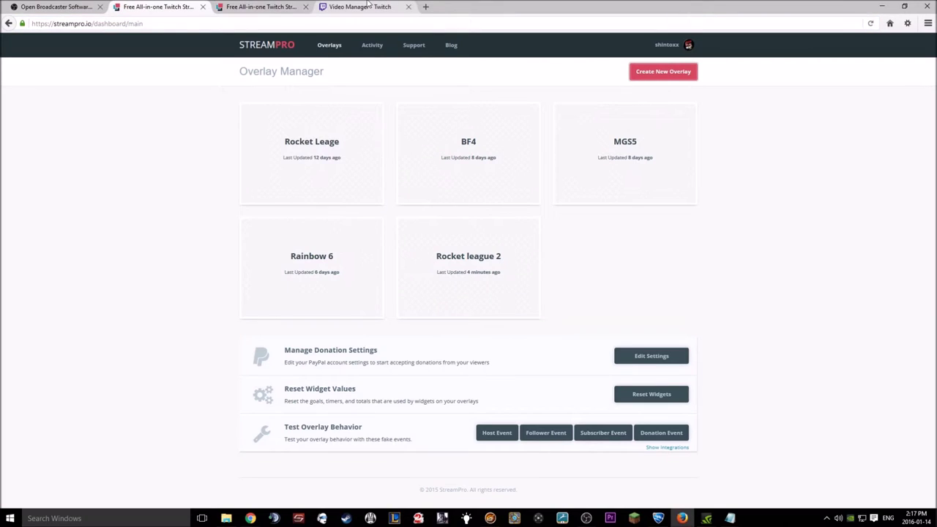
pyautogui.click(330, 7)
pyautogui.click(159, 6)
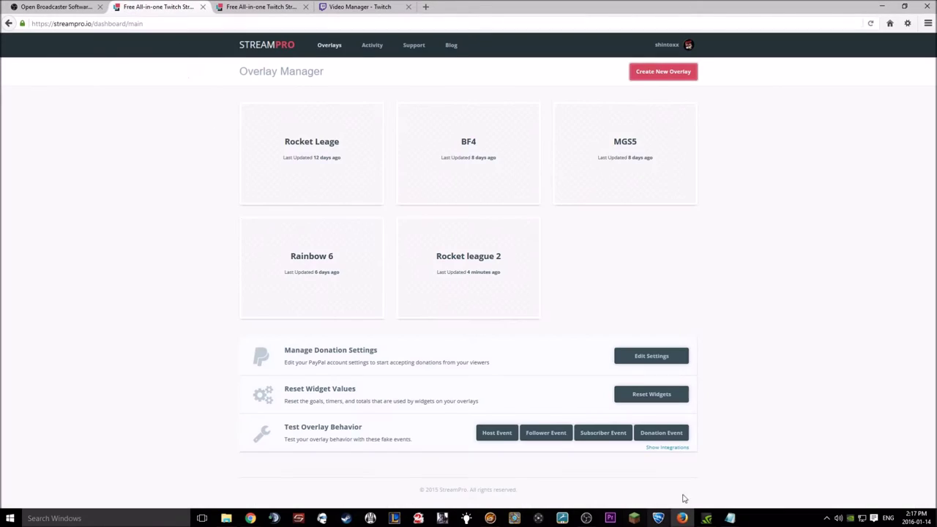
# - Add an empty scene named Scene 2 in OBS and maximize the OBS window
pyautogui.click(587, 518)
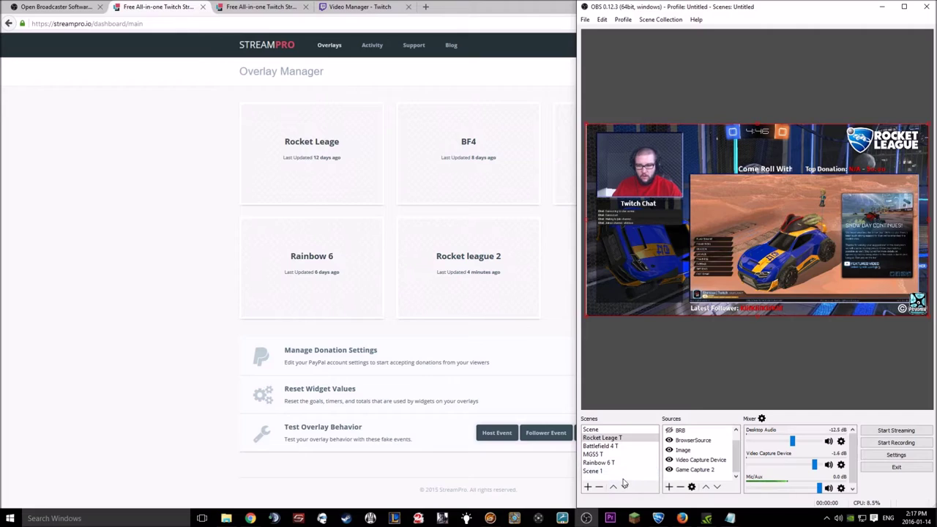
pyautogui.click(587, 486)
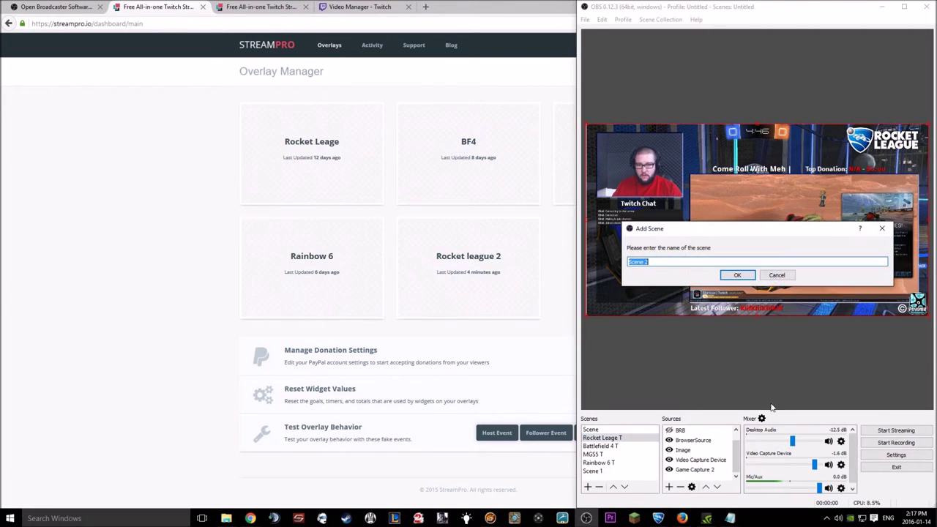
pyautogui.click(736, 280)
pyautogui.moveTo(784, 11); pyautogui.dragTo(545, 12)
pyautogui.doubleClick(452, 8)
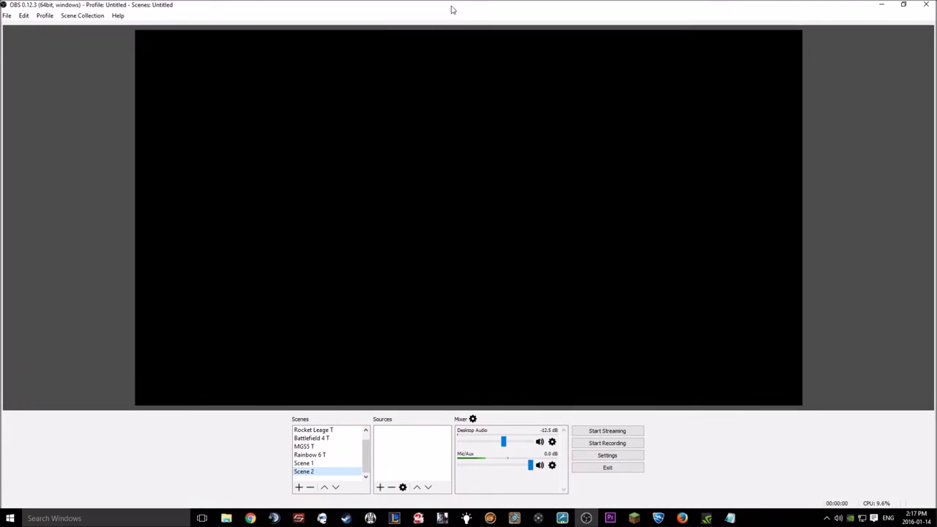
pyautogui.rightClick(418, 439)
pyautogui.moveTo(443, 450)
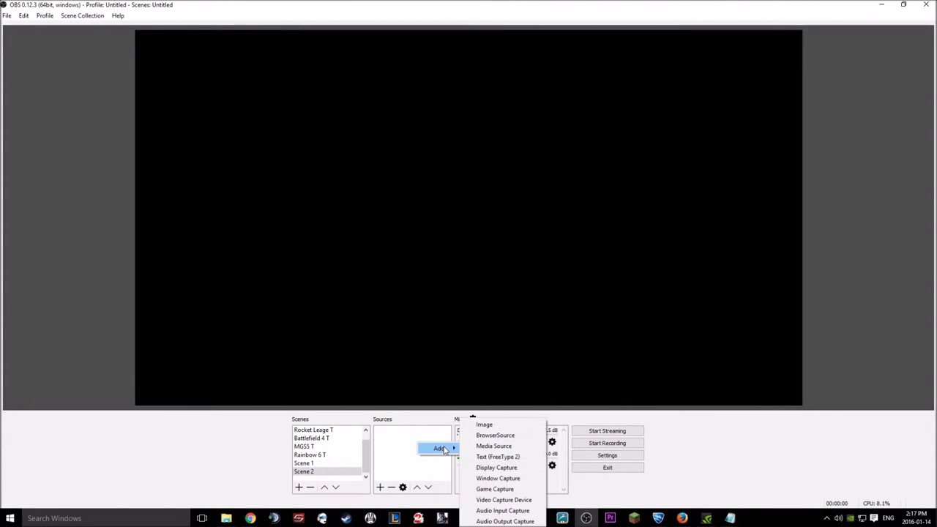
pyautogui.click(506, 425)
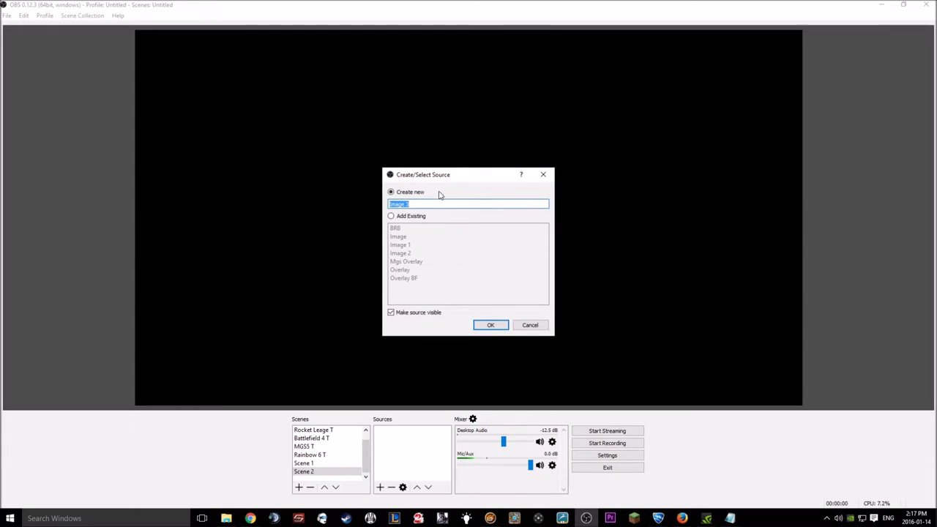
pyautogui.click(493, 325)
pyautogui.click(498, 270)
pyautogui.click(411, 204)
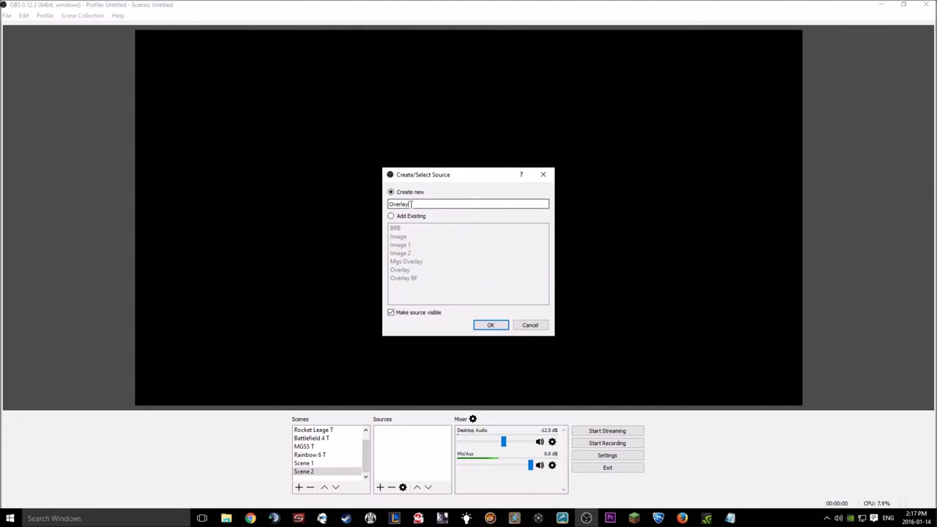
pyautogui.write('2234234234424')
pyautogui.click(491, 325)
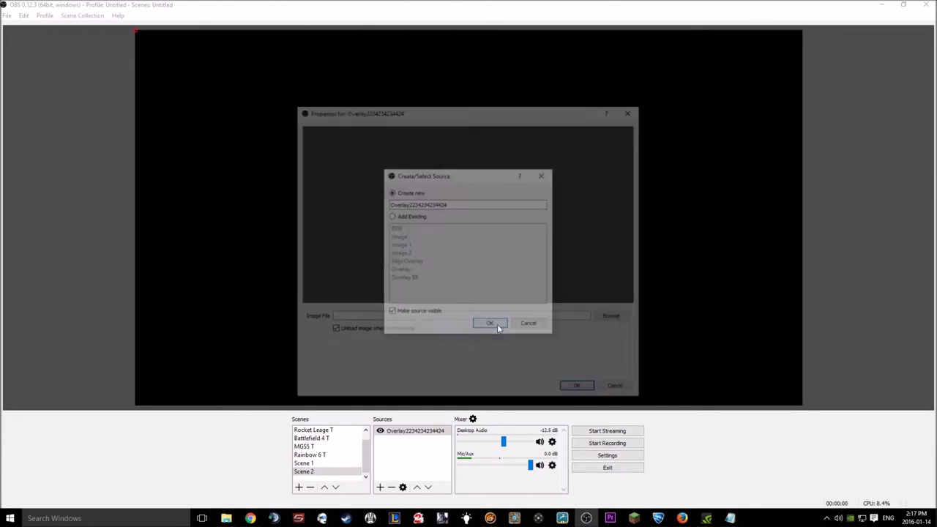
# - Load Rocket Leage 2.png from the Desktop into the image source and accept
pyautogui.click(615, 317)
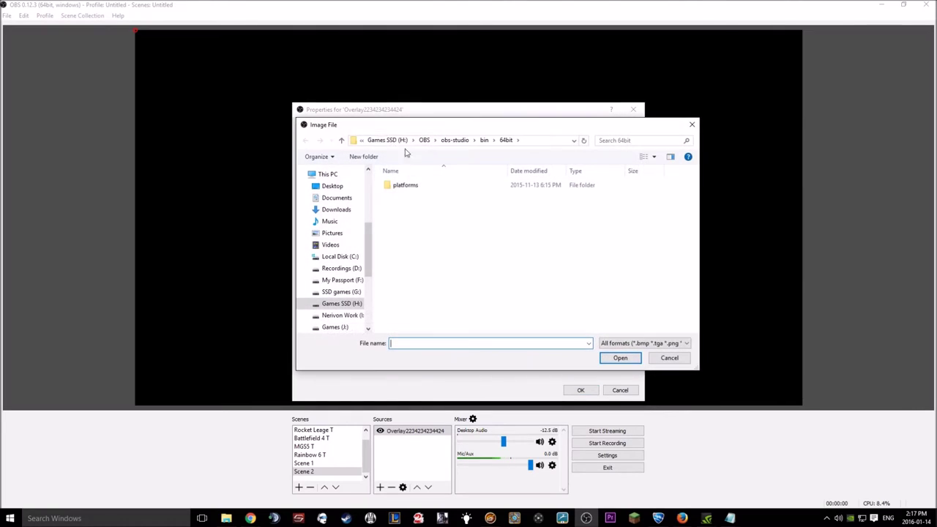
pyautogui.click(333, 186)
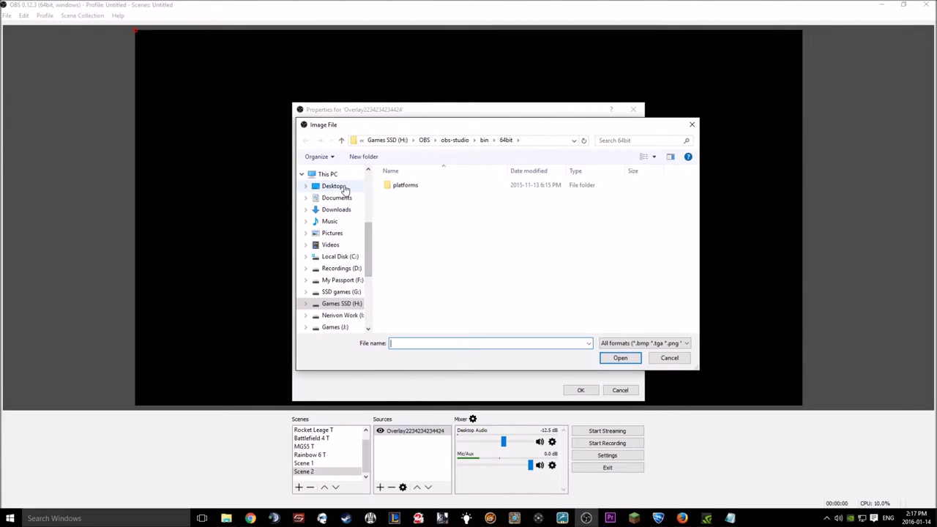
pyautogui.click(616, 203)
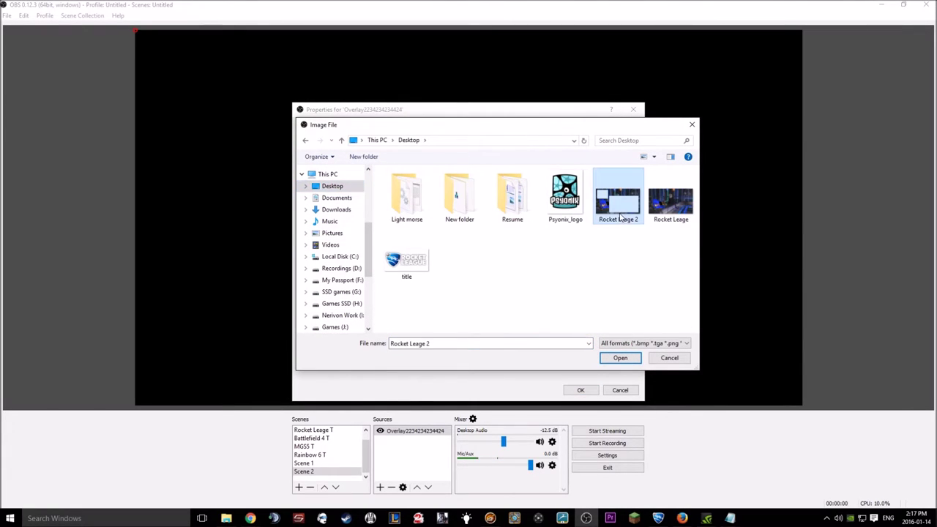
pyautogui.click(622, 359)
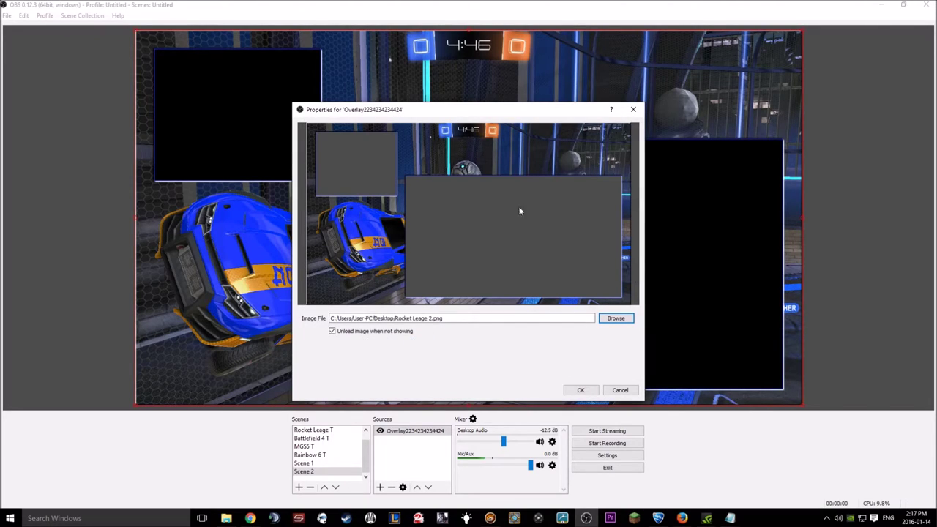
pyautogui.click(581, 390)
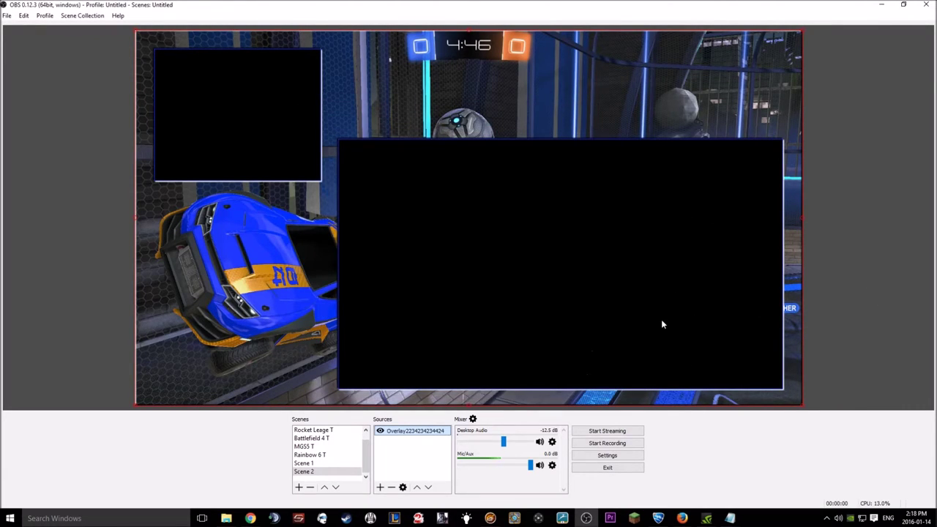
pyautogui.rightClick(409, 465)
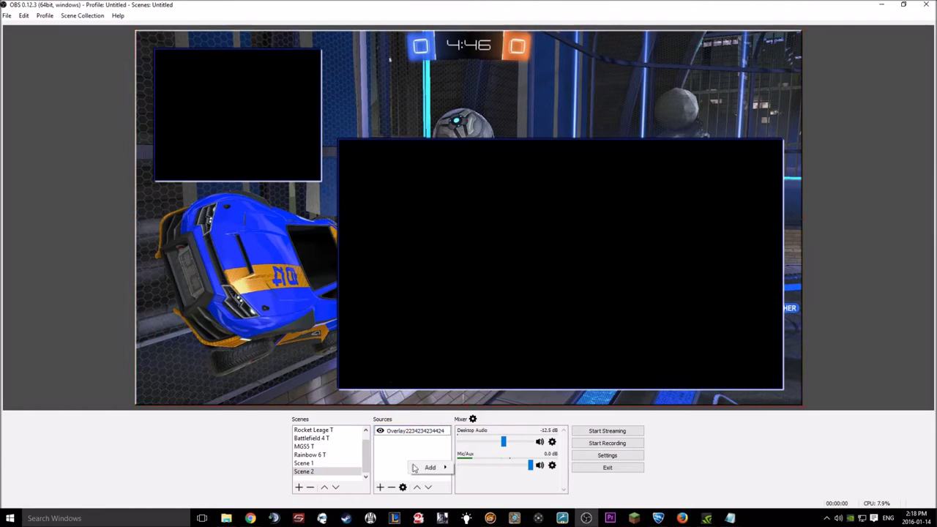
pyautogui.moveTo(435, 467)
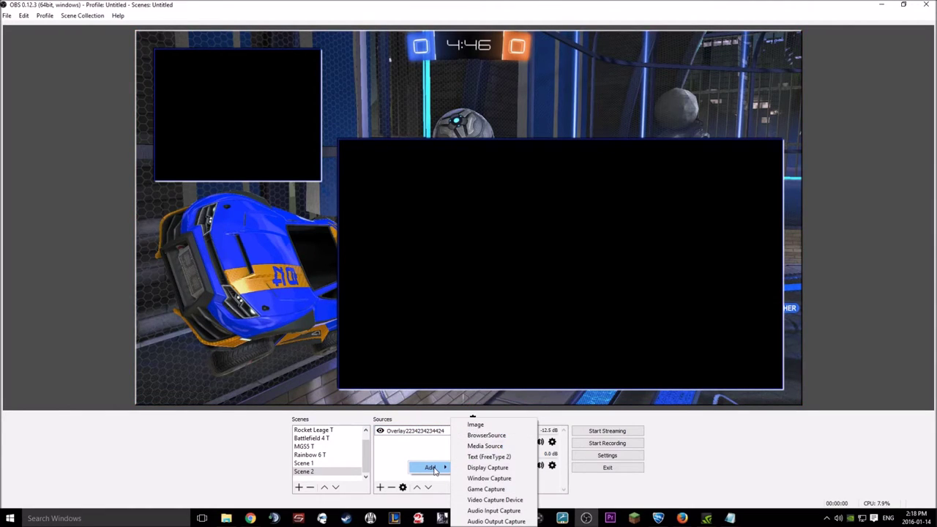
pyautogui.click(504, 503)
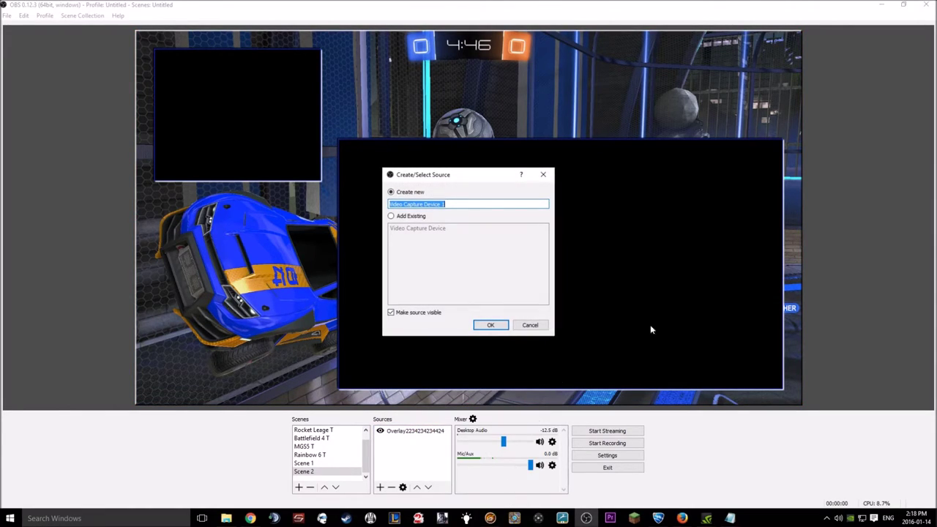
pyautogui.click(491, 325)
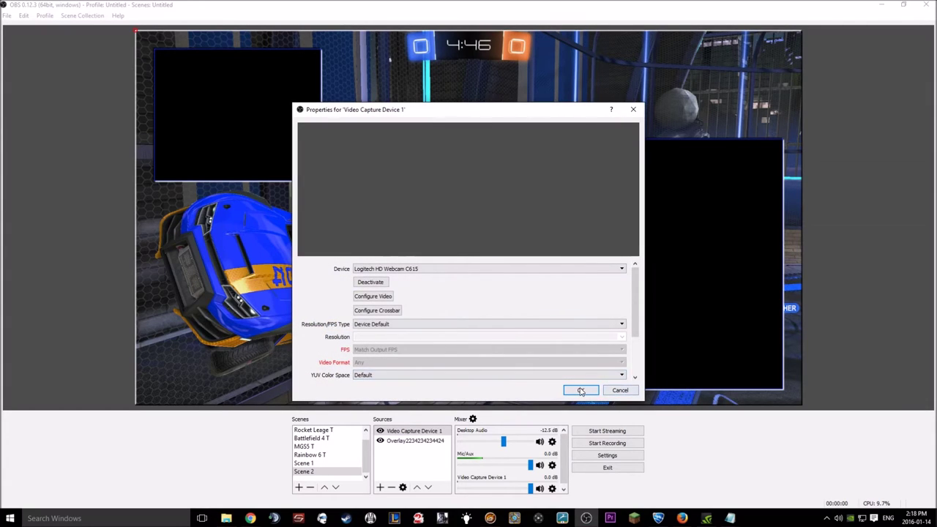
pyautogui.click(580, 390)
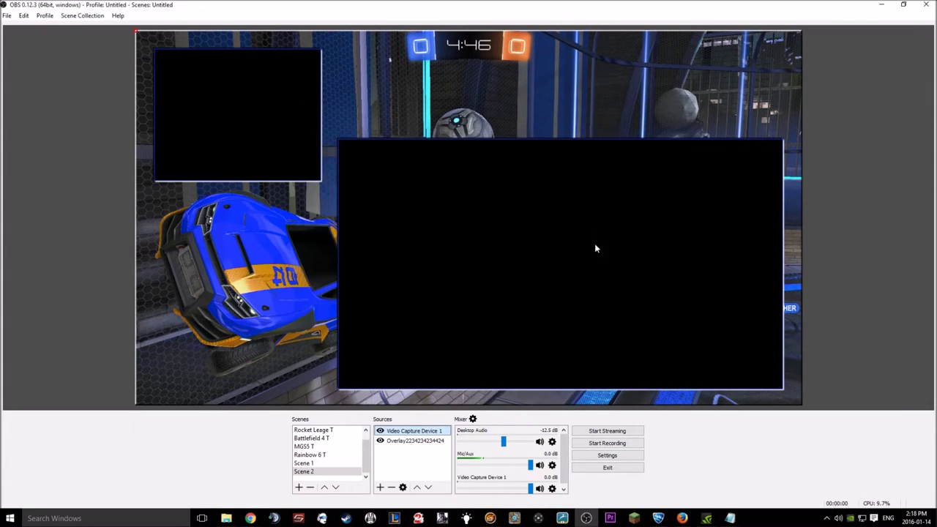
pyautogui.doubleClick(414, 431)
pyautogui.click(402, 269)
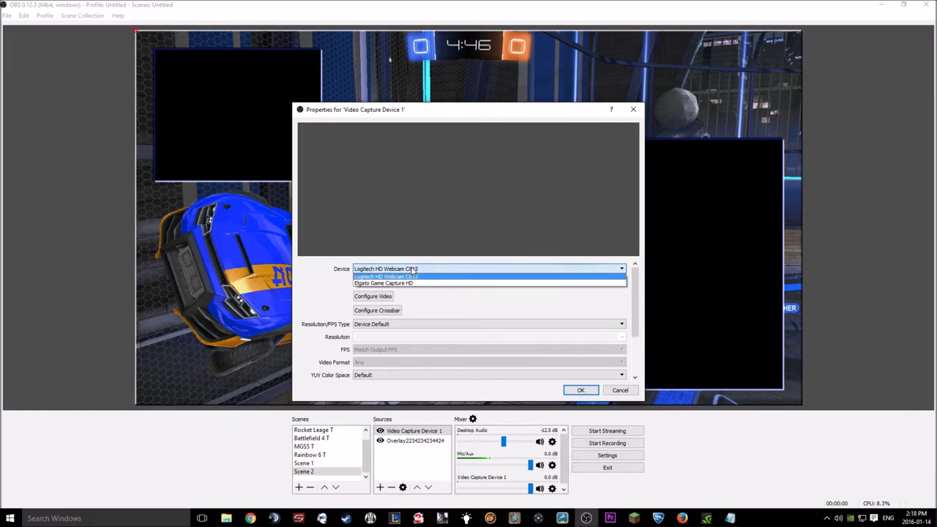
pyautogui.click(419, 267)
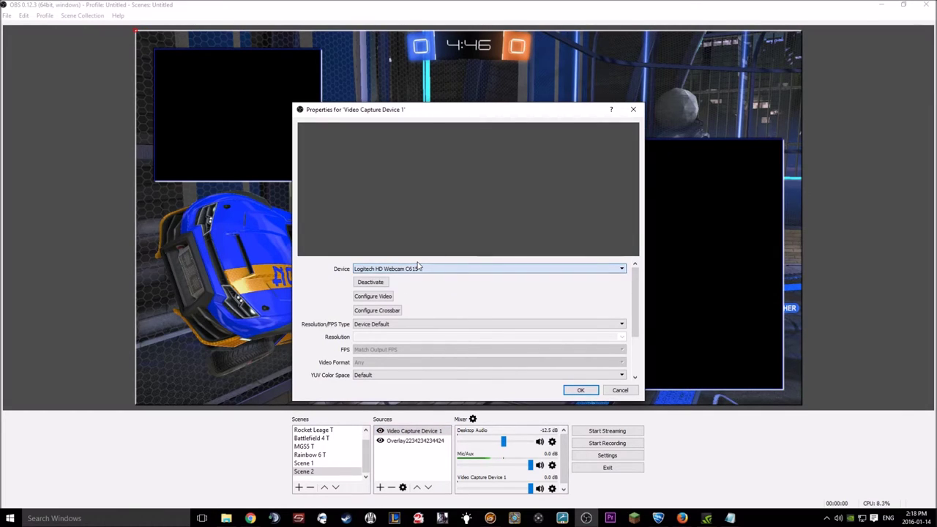
pyautogui.click(580, 389)
pyautogui.doubleClick(410, 440)
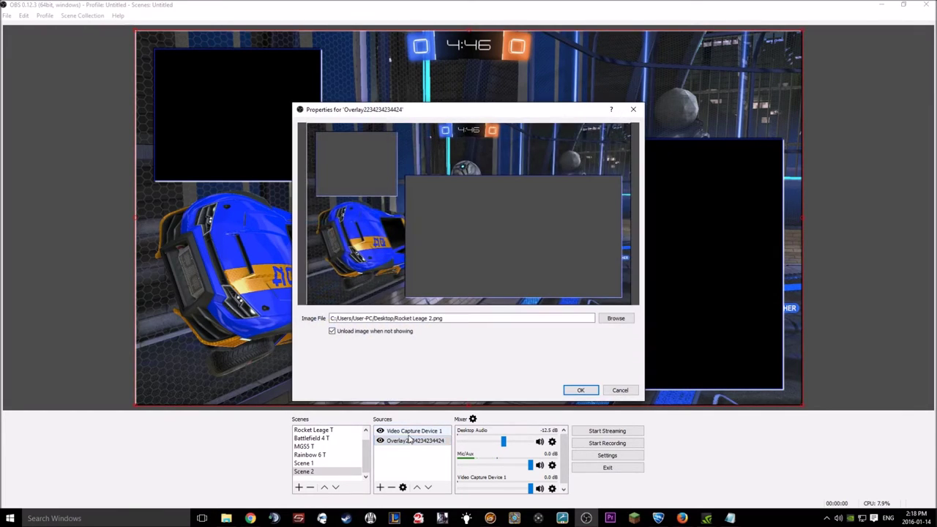
pyautogui.click(619, 390)
pyautogui.click(399, 431)
pyautogui.rightClick(396, 432)
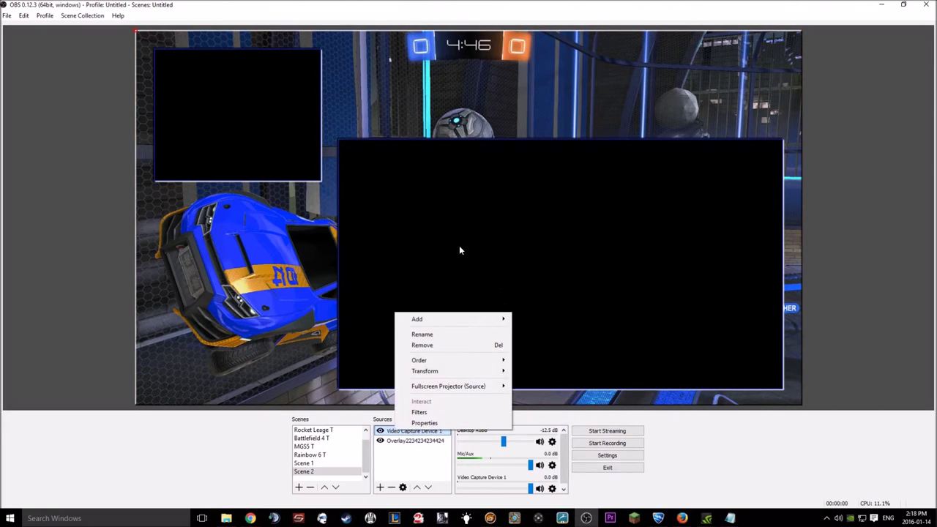
pyautogui.moveTo(454, 360)
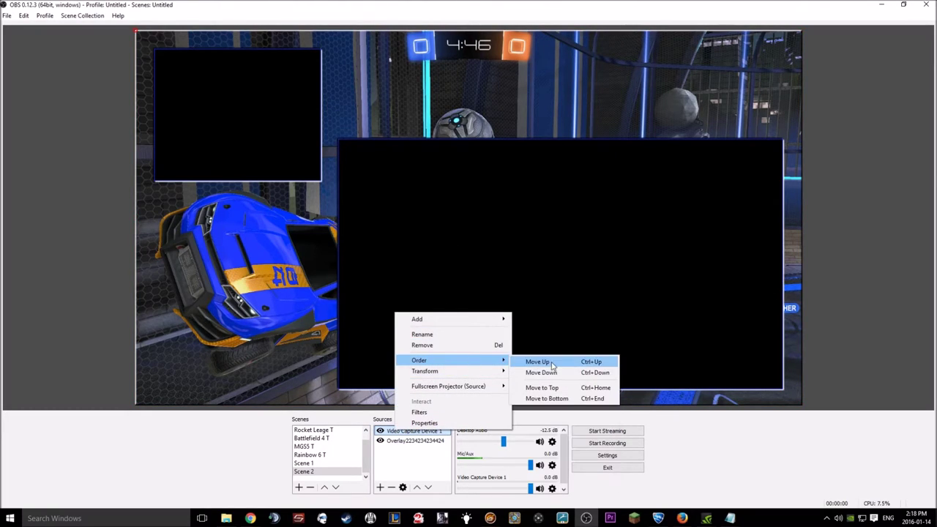
pyautogui.click(558, 372)
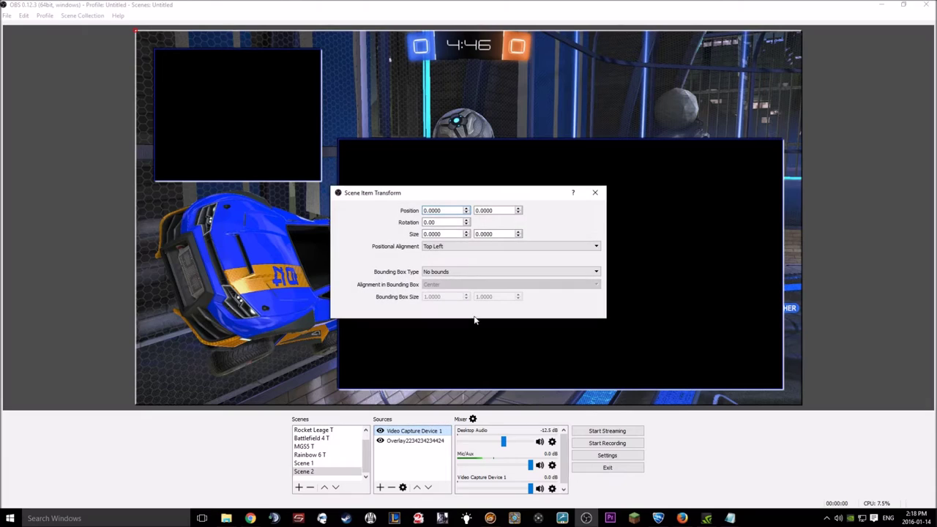
pyautogui.click(595, 193)
pyautogui.doubleClick(411, 432)
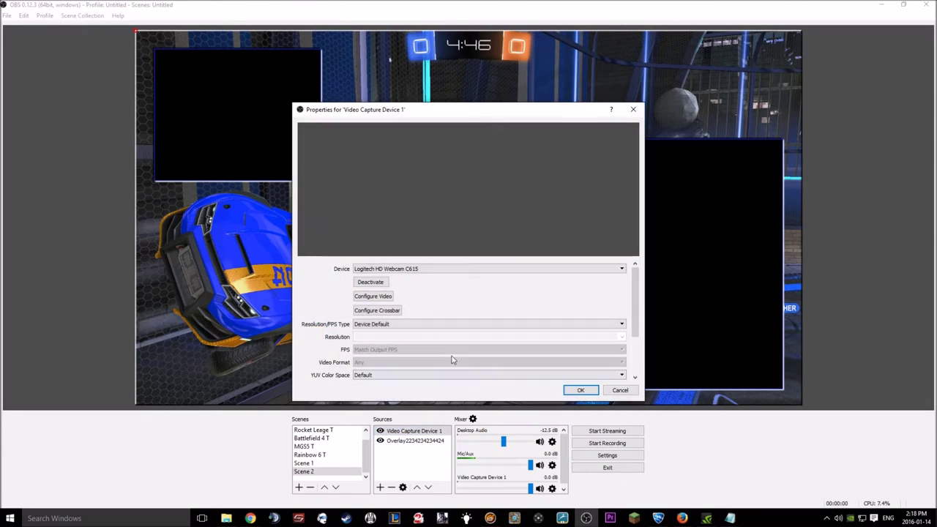
pyautogui.click(619, 390)
pyautogui.rightClick(400, 459)
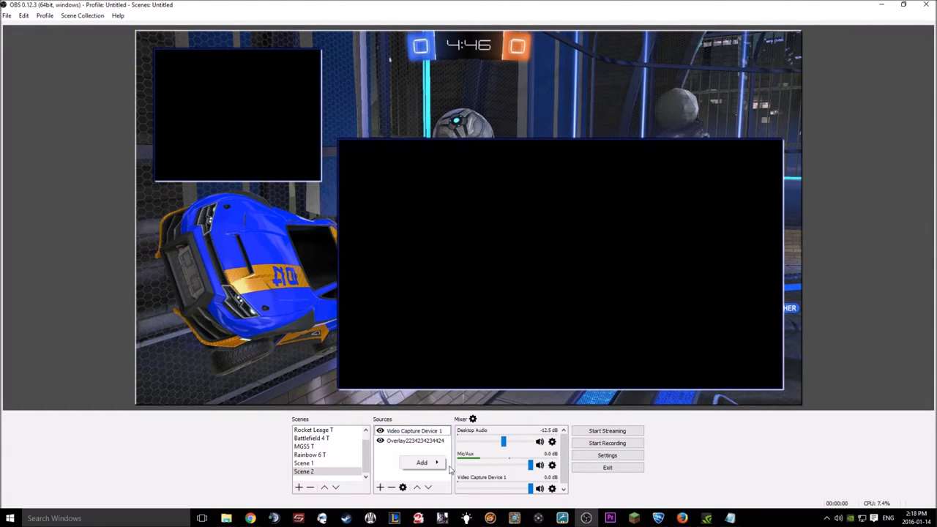
pyautogui.moveTo(423, 465)
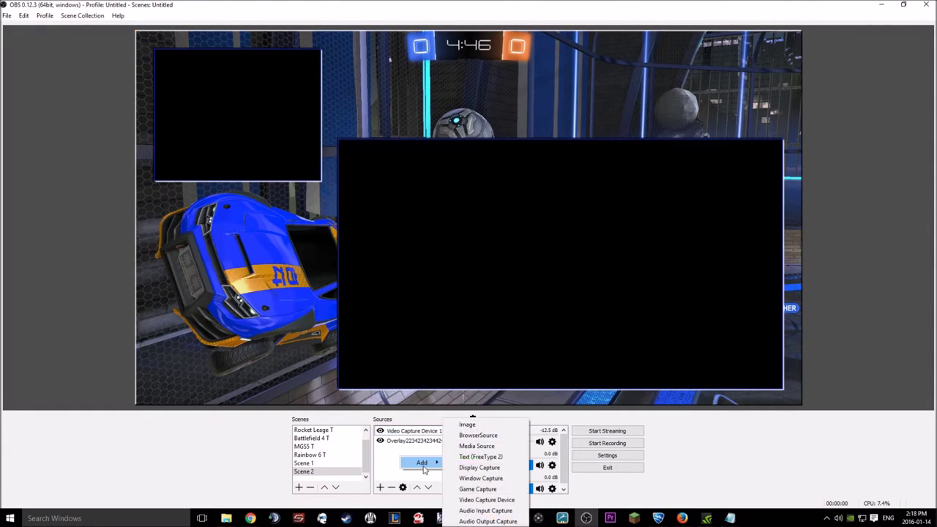
pyautogui.click(498, 437)
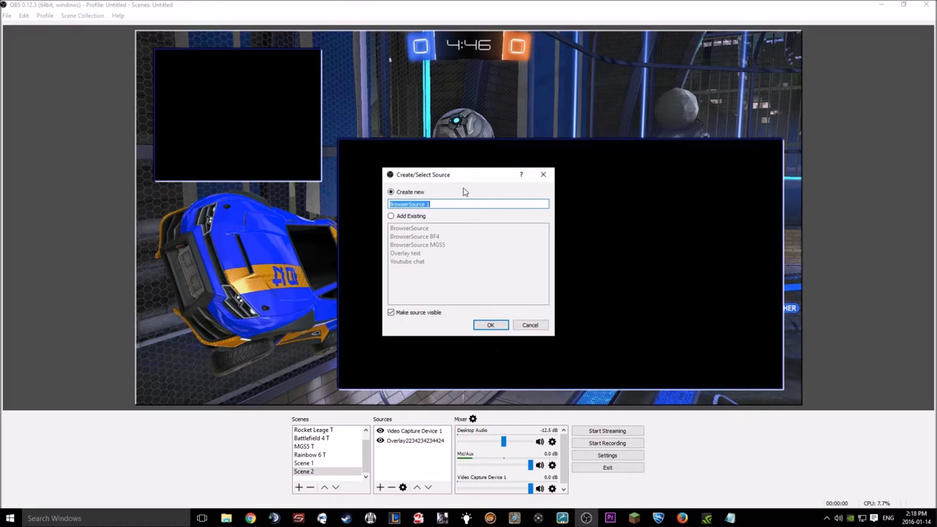
pyautogui.click(535, 326)
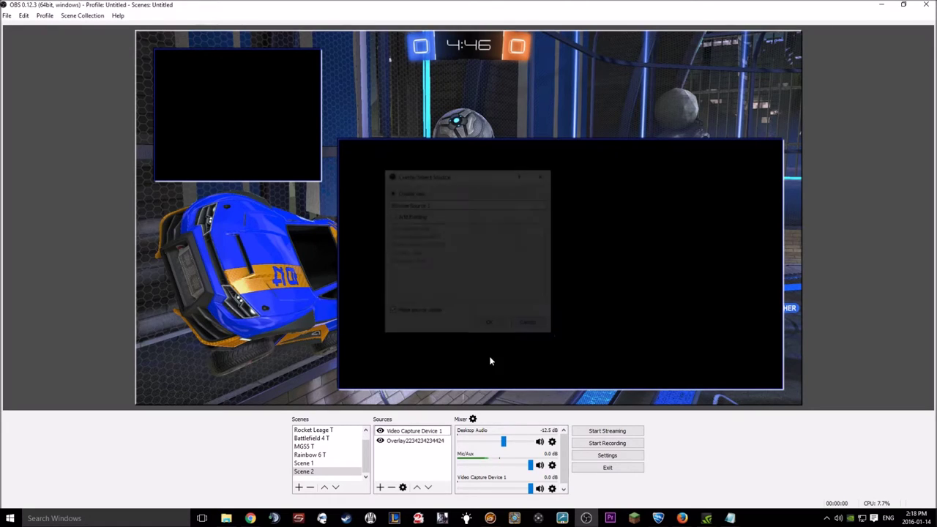
# - Add a browser source named BrowserSource 1 and paste the Pixlr editor address as its URL
pyautogui.rightClick(433, 461)
pyautogui.moveTo(441, 463)
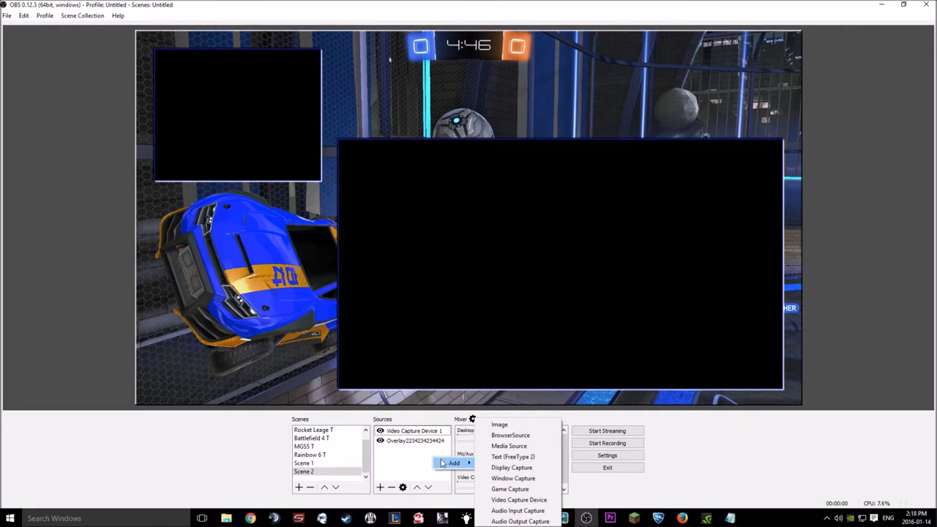
pyautogui.click(524, 436)
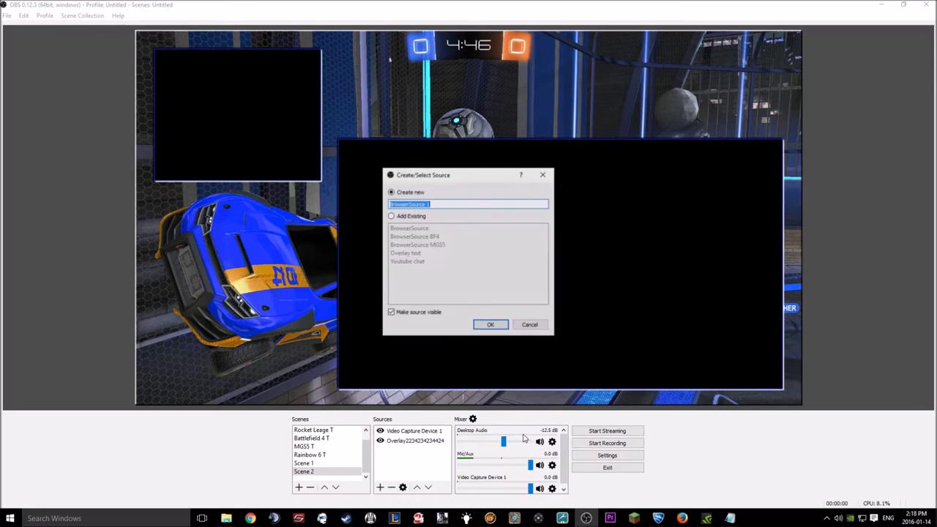
pyautogui.click(489, 324)
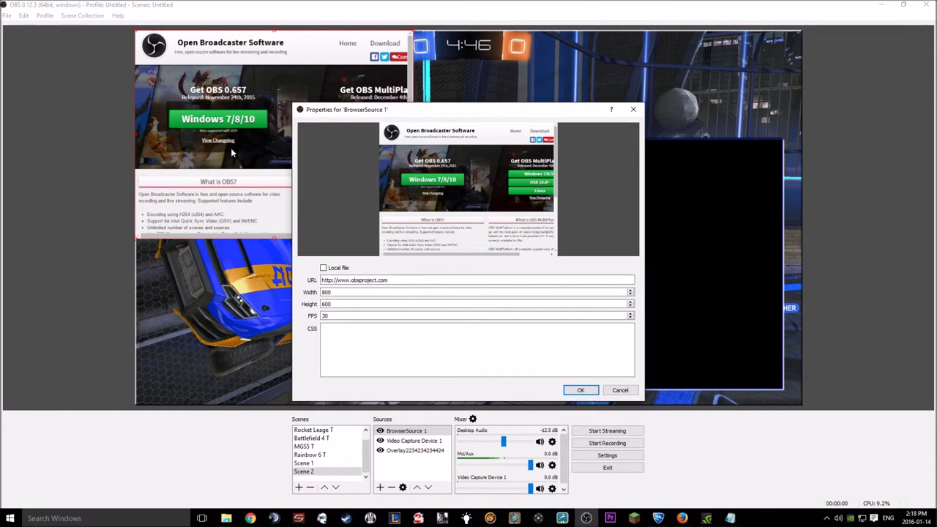
pyautogui.tripleClick(366, 280)
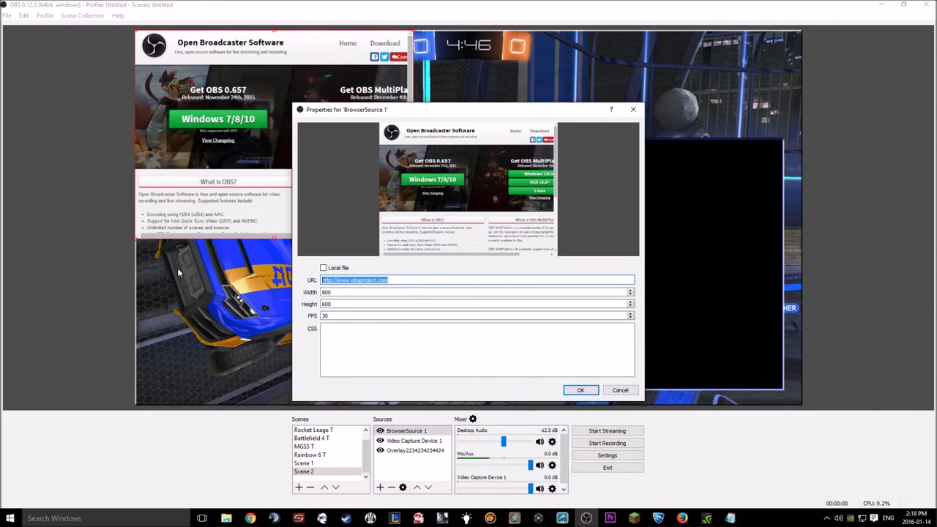
pyautogui.write('https://pixlr.com/editor/')
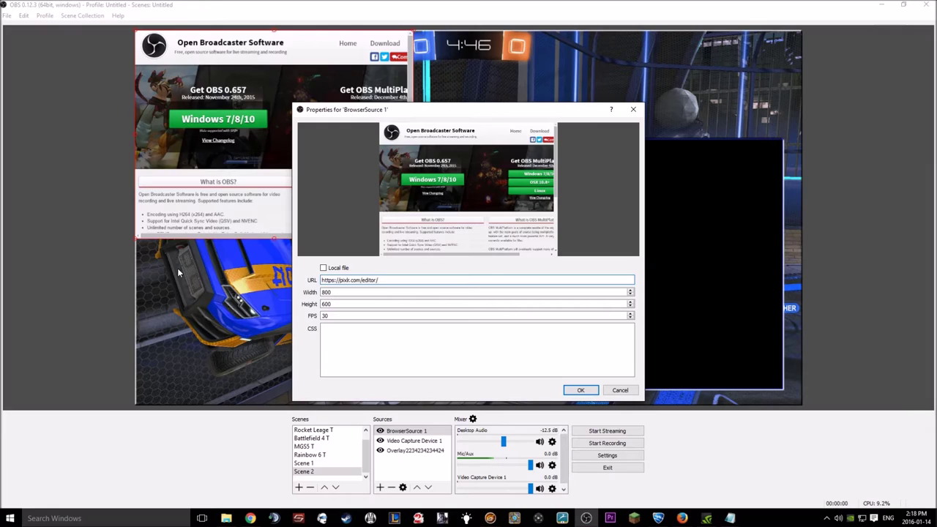
# - Copy the full StreamPro Rocket league 2 overlay address from the browser
pyautogui.click(250, 518)
pyautogui.click(884, 5)
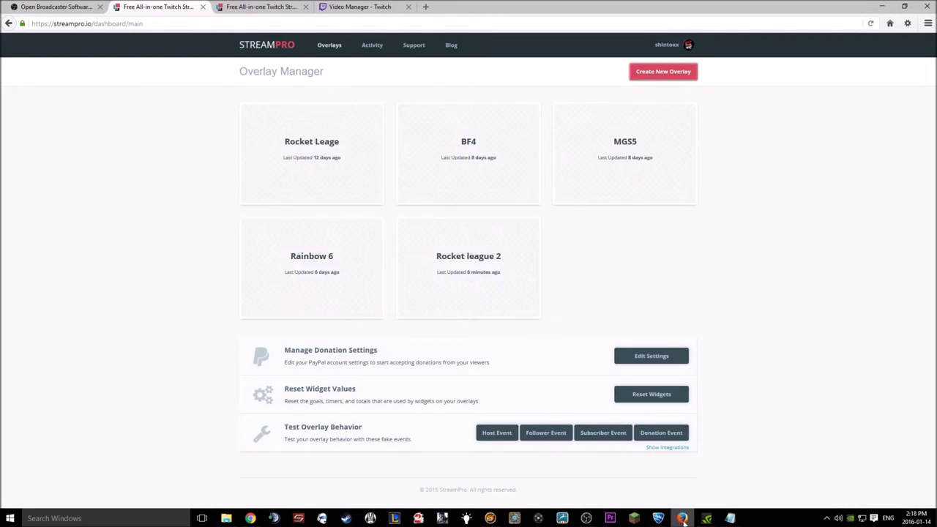
pyautogui.click(681, 518)
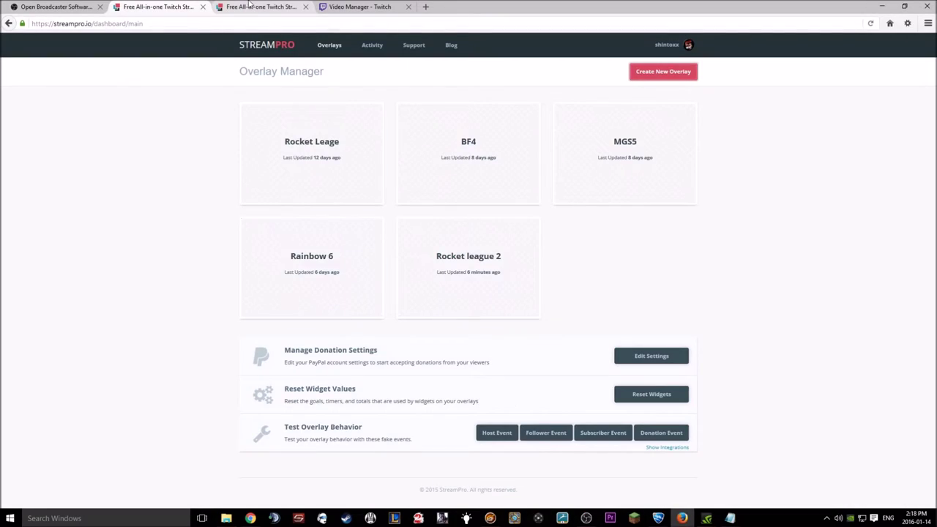
pyautogui.click(249, 6)
pyautogui.moveTo(341, 24); pyautogui.dragTo(31, 23)
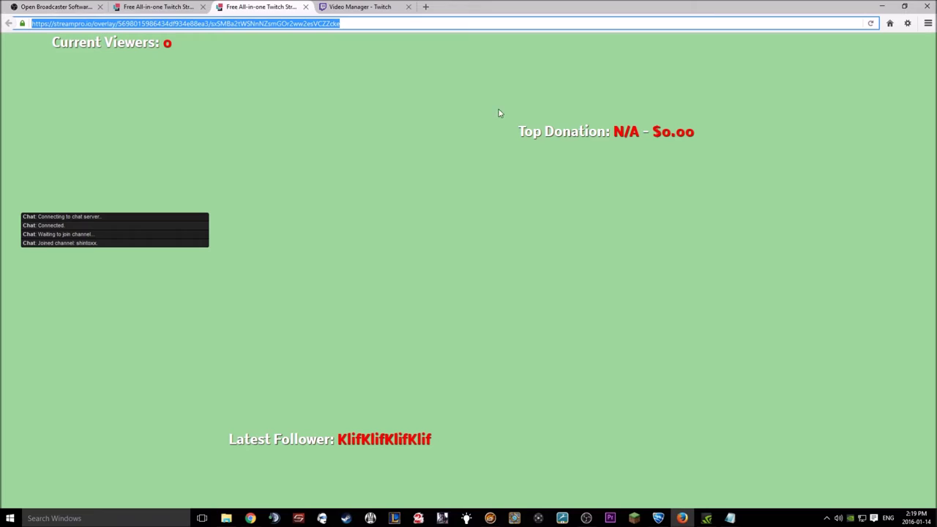
# - Paste the StreamPro overlay URL into BrowserSource 1 and set width 1920, height 1080, 60 FPS
pyautogui.click(882, 6)
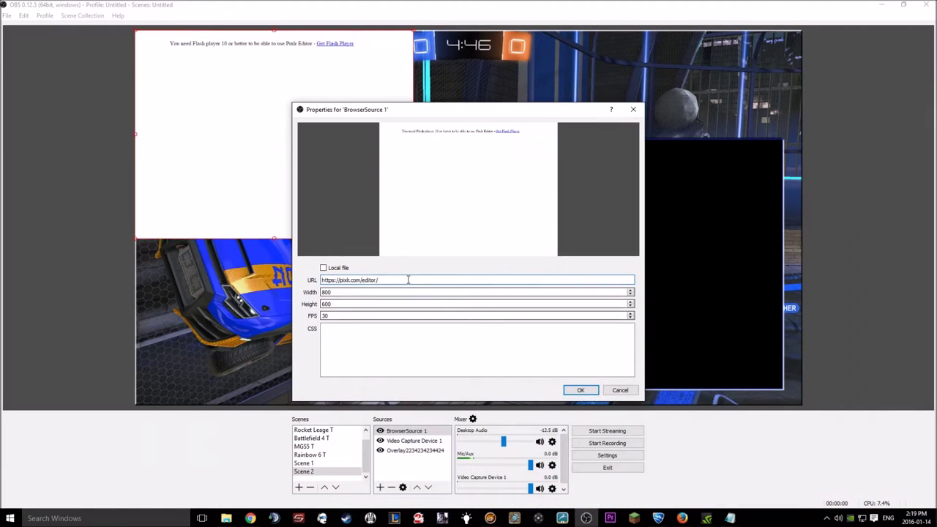
pyautogui.hotkey('ctrl', 'a')
pyautogui.hotkey('ctrl', 'v')
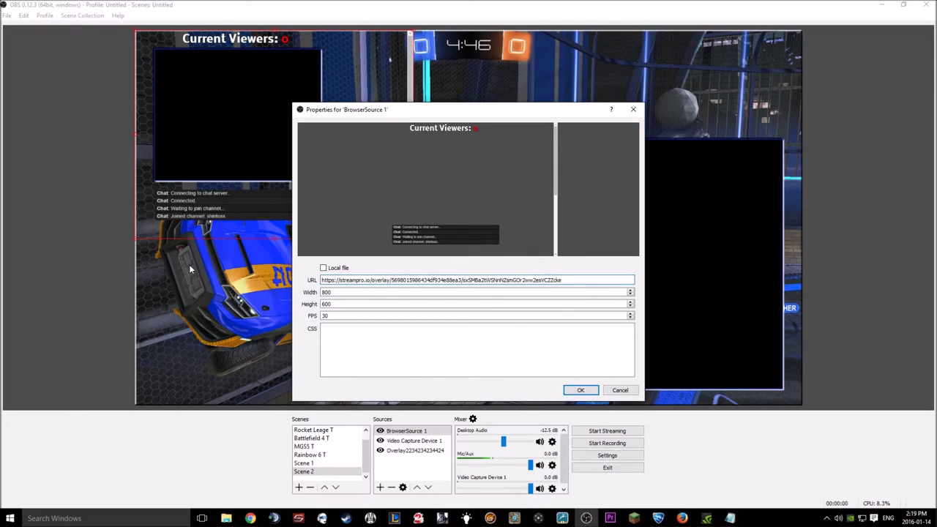
pyautogui.press('Tab')
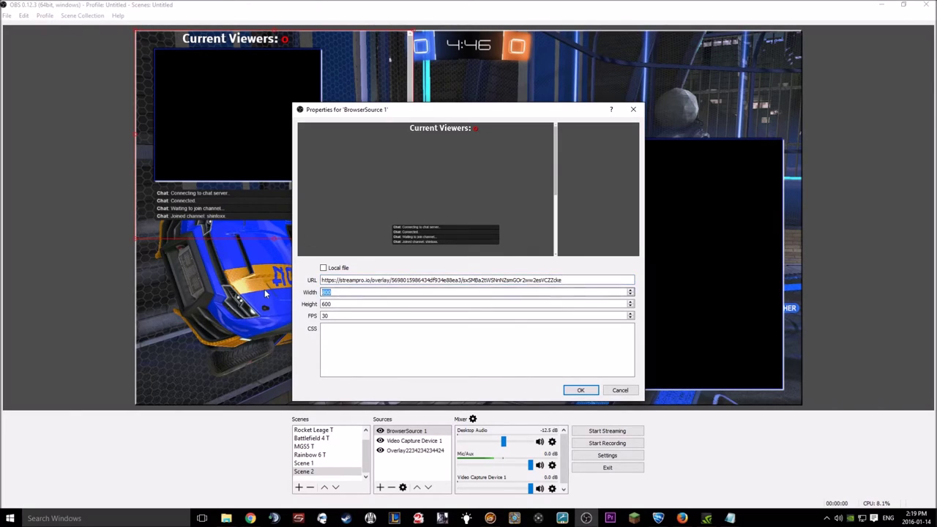
pyautogui.write('1920')
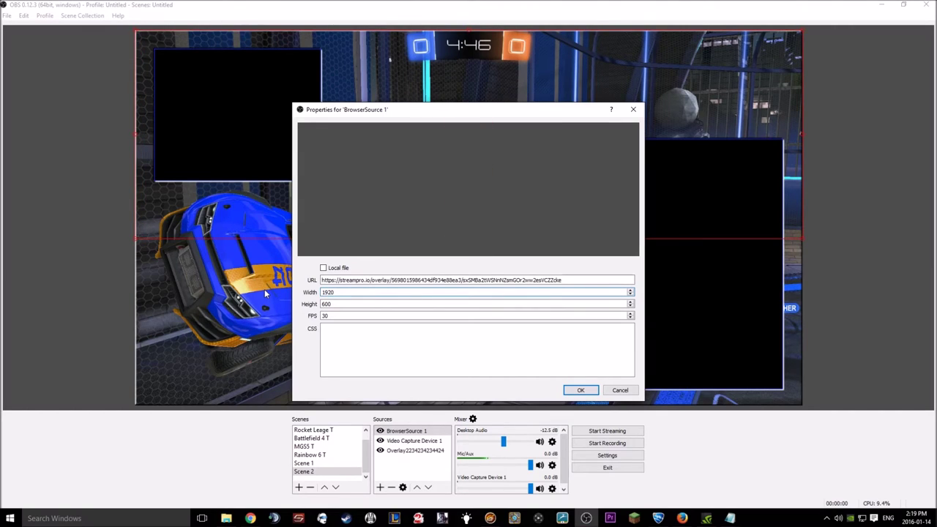
pyautogui.press('Tab')
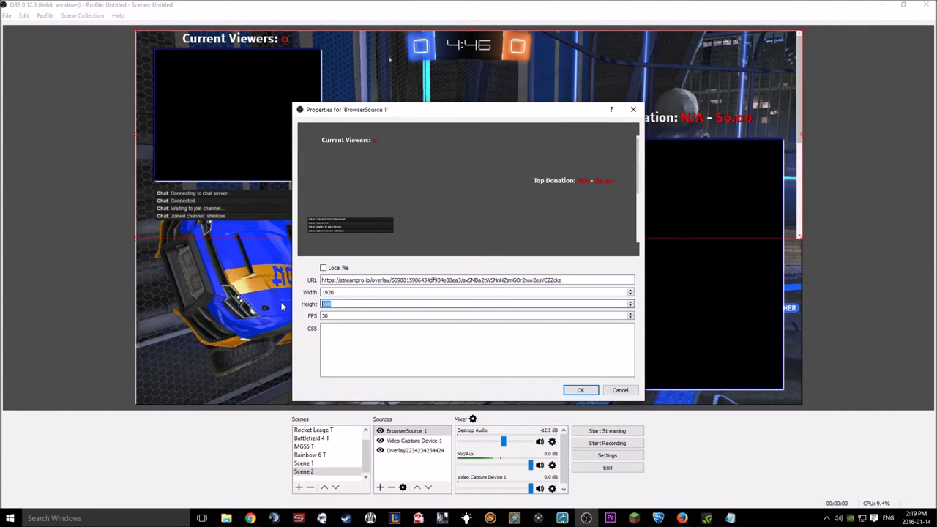
pyautogui.write('1080')
pyautogui.press('Tab')
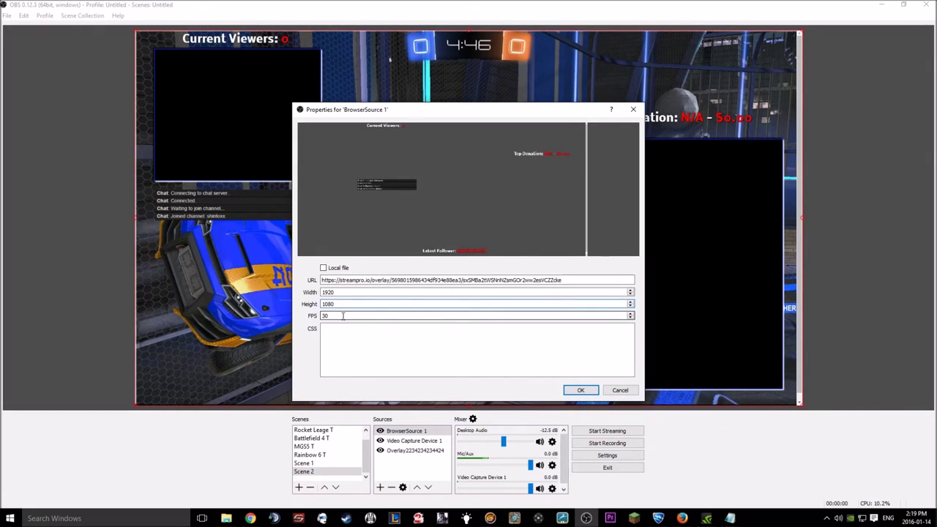
pyautogui.write('60')
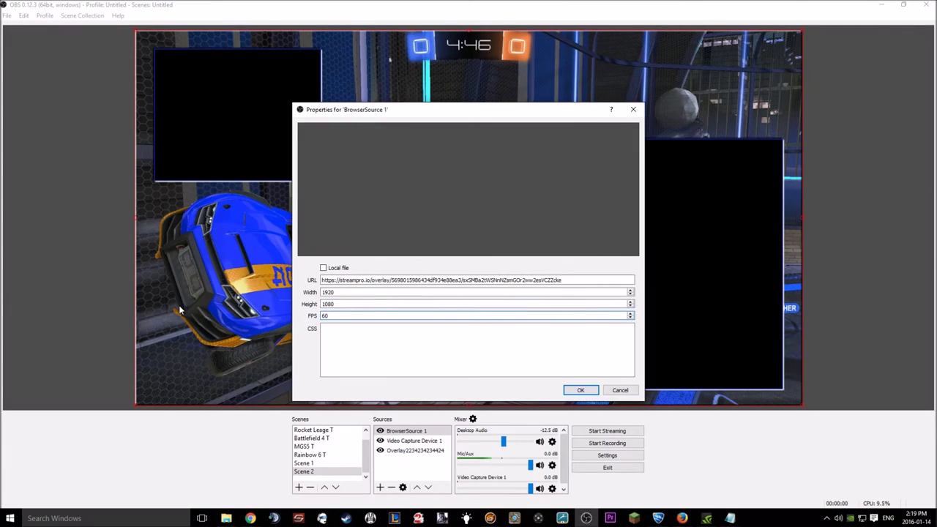
# - Apply the browser source settings and adjust the overlay's right edge to fit the canvas
pyautogui.click(581, 391)
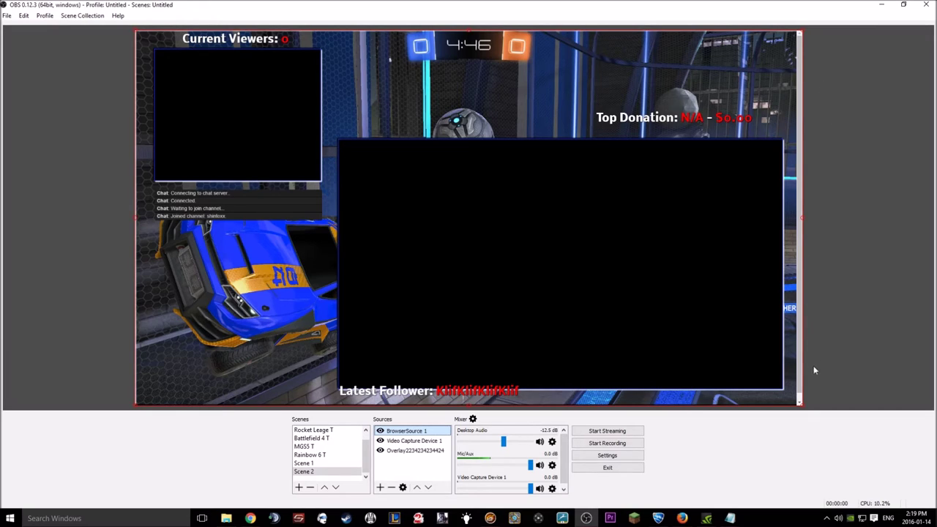
pyautogui.click(412, 451)
pyautogui.click(414, 442)
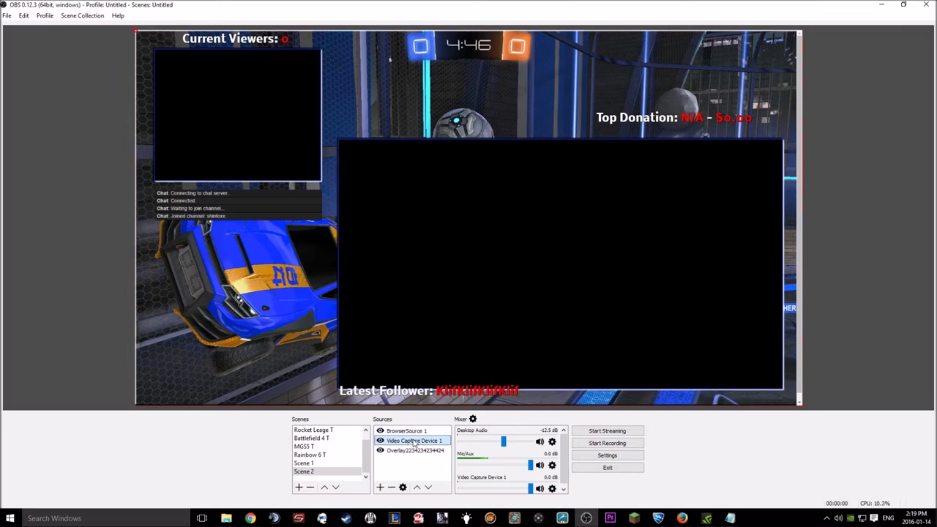
pyautogui.click(492, 87)
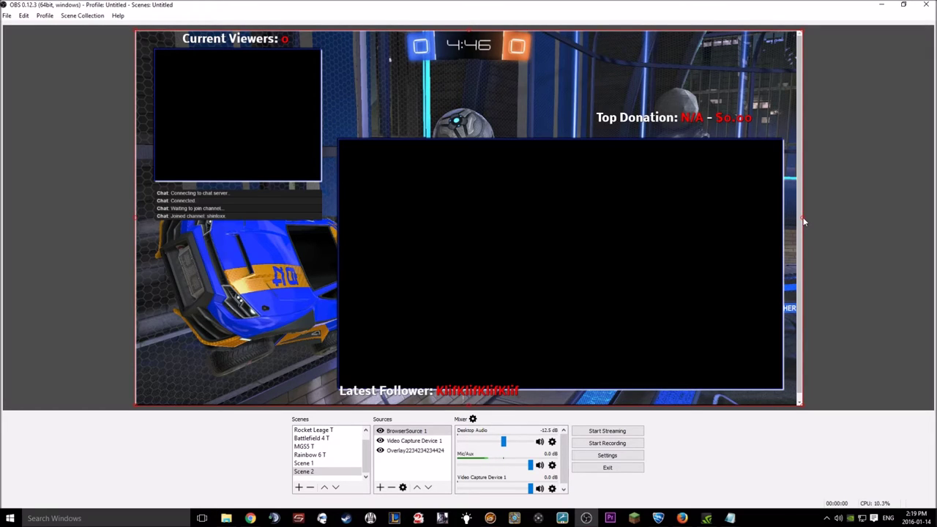
pyautogui.moveTo(804, 222); pyautogui.dragTo(814, 220)
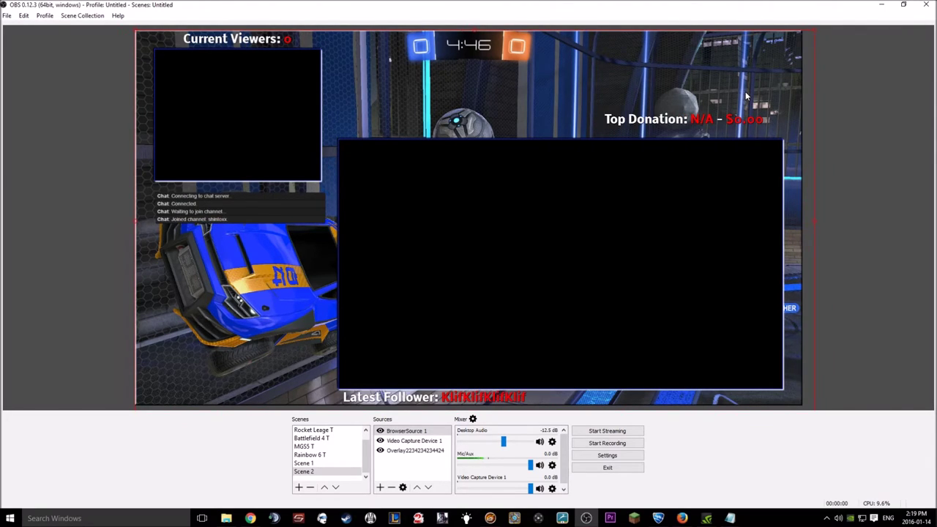
pyautogui.moveTo(812, 222); pyautogui.dragTo(814, 221)
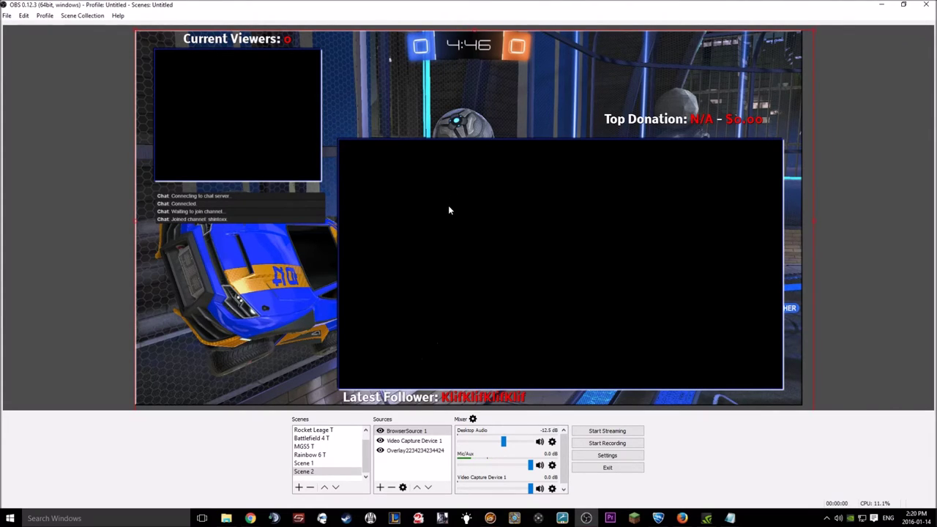
pyautogui.doubleClick(249, 3)
pyautogui.doubleClick(376, 73)
# - Create a new Game Capture source named '4'
pyautogui.rightClick(399, 470)
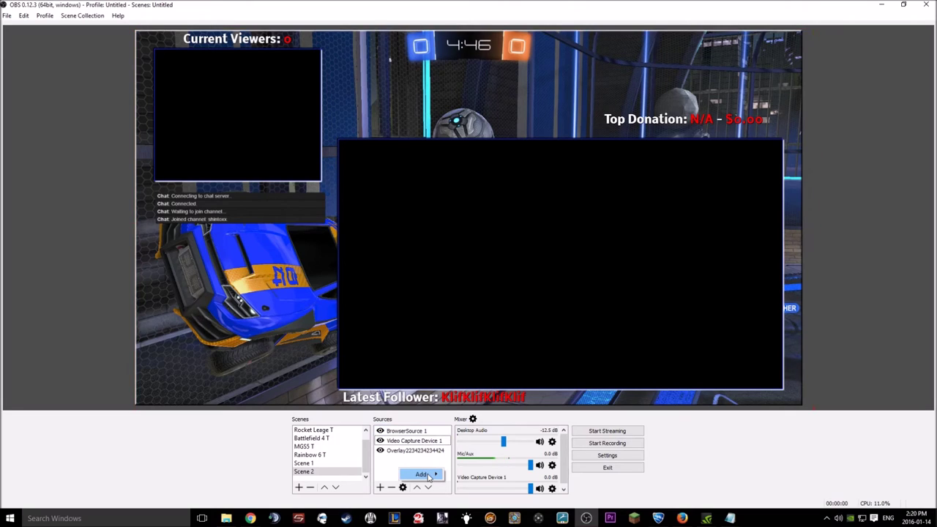
pyautogui.moveTo(429, 476)
pyautogui.click(477, 489)
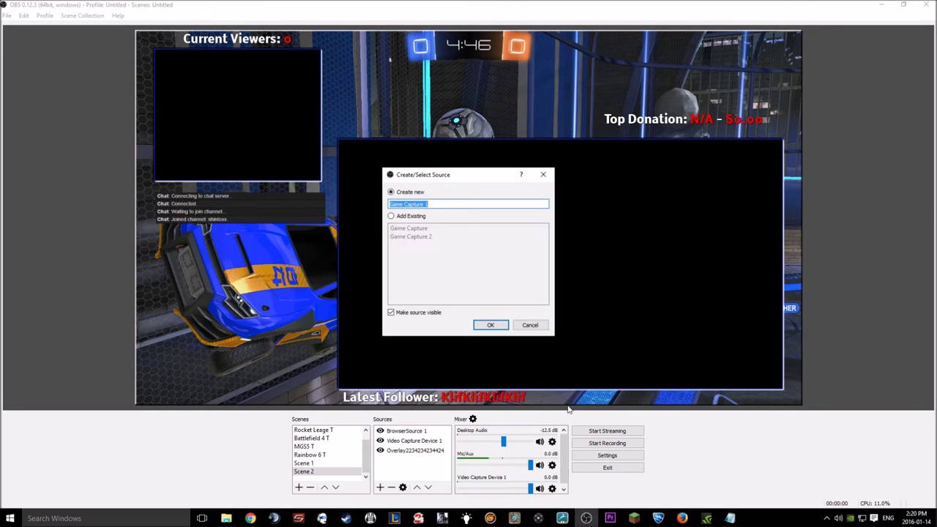
pyautogui.write('4')
pyautogui.click(483, 324)
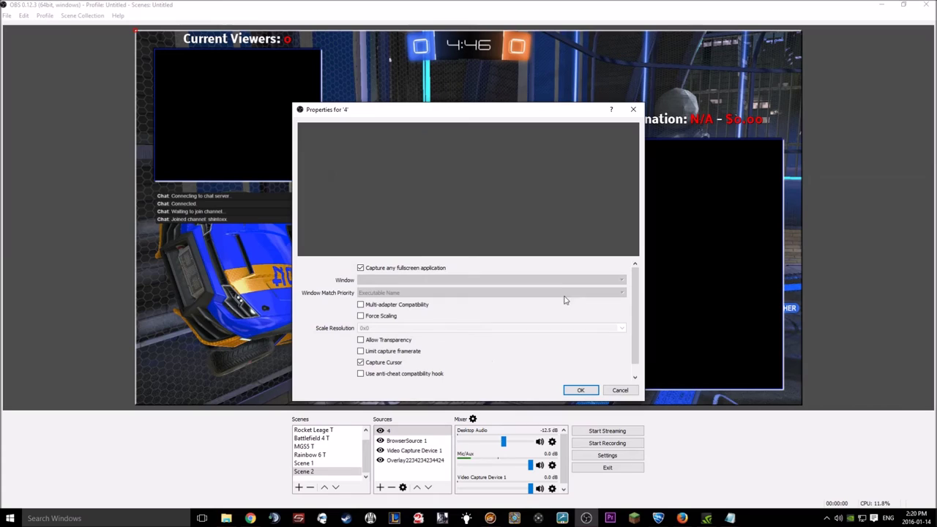
# - Capture the RocketLeague.exe window with forced scaling to 1280x720 and confirm
pyautogui.click(425, 267)
pyautogui.click(424, 280)
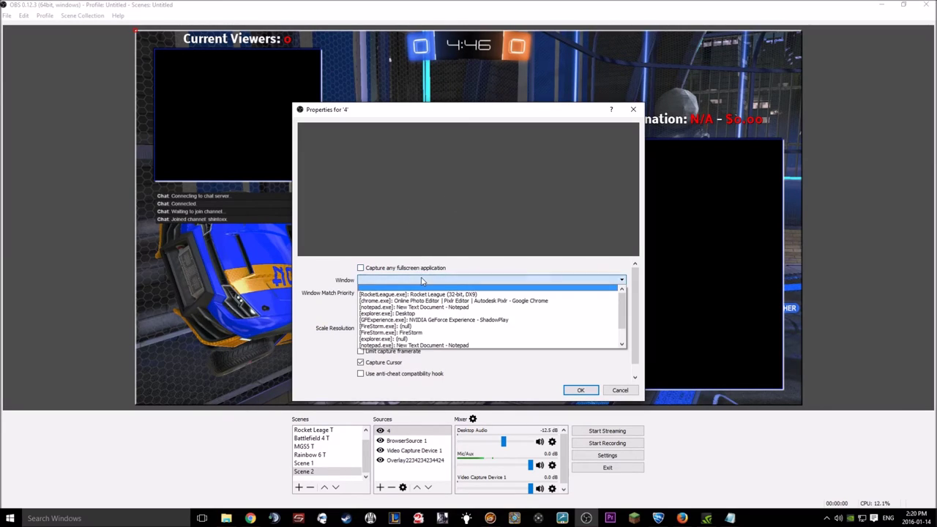
pyautogui.click(430, 290)
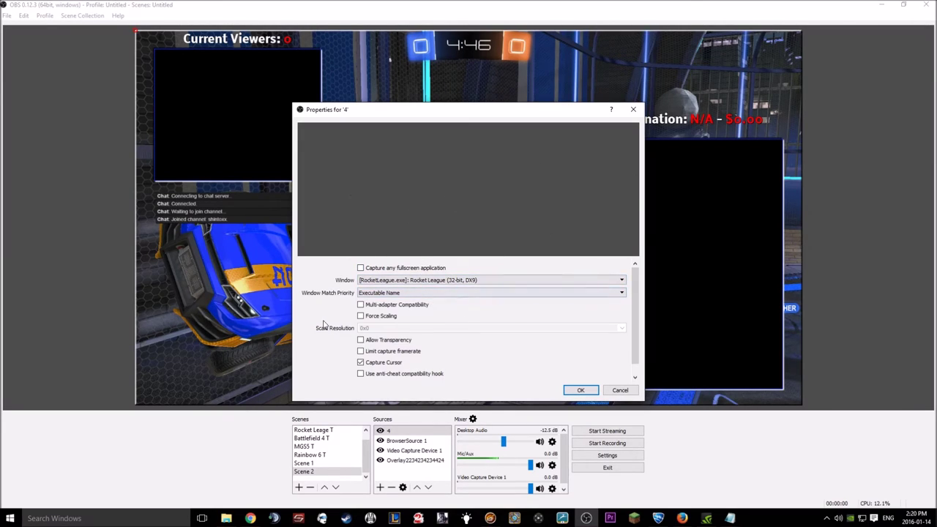
pyautogui.click(498, 293)
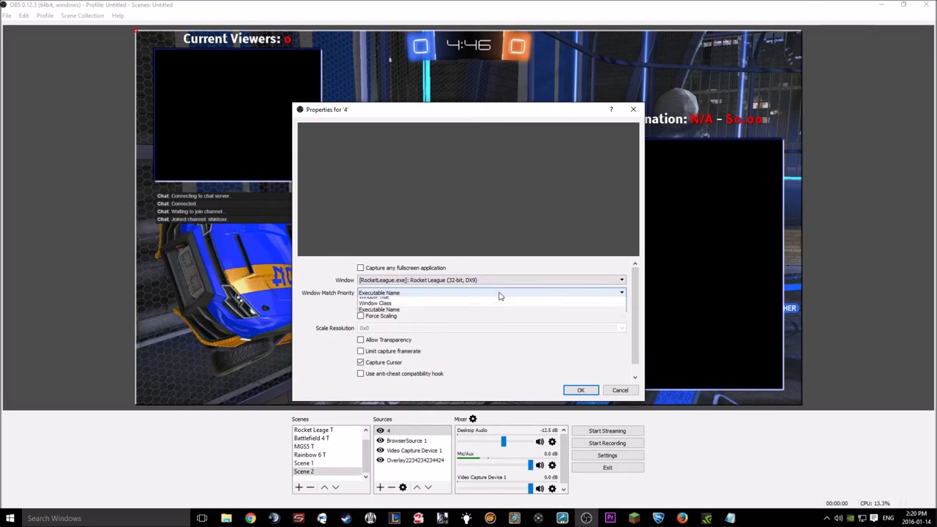
pyautogui.click(500, 294)
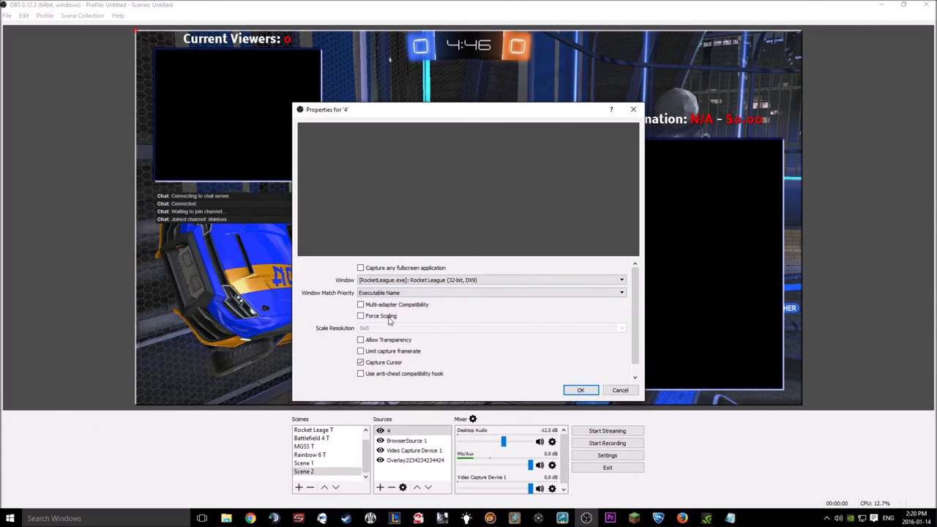
pyautogui.click(396, 317)
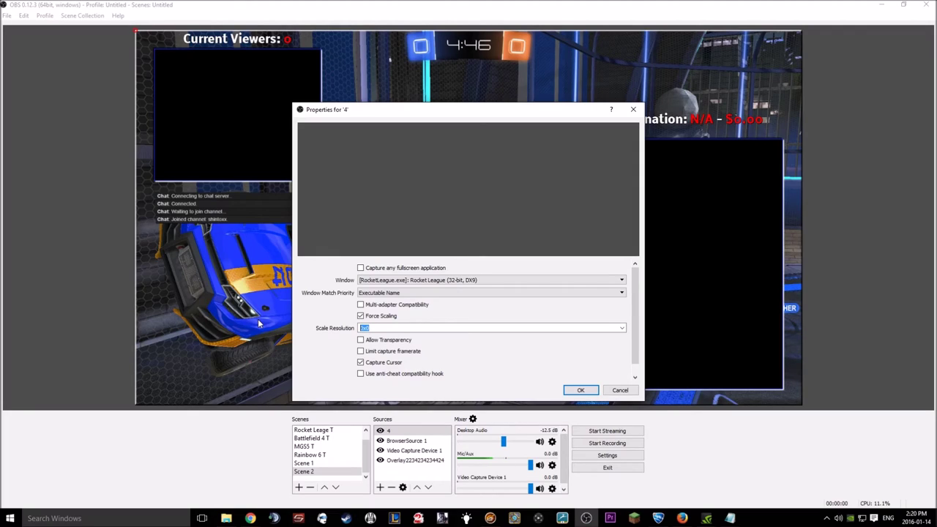
pyautogui.write('1280x720')
pyautogui.click(583, 390)
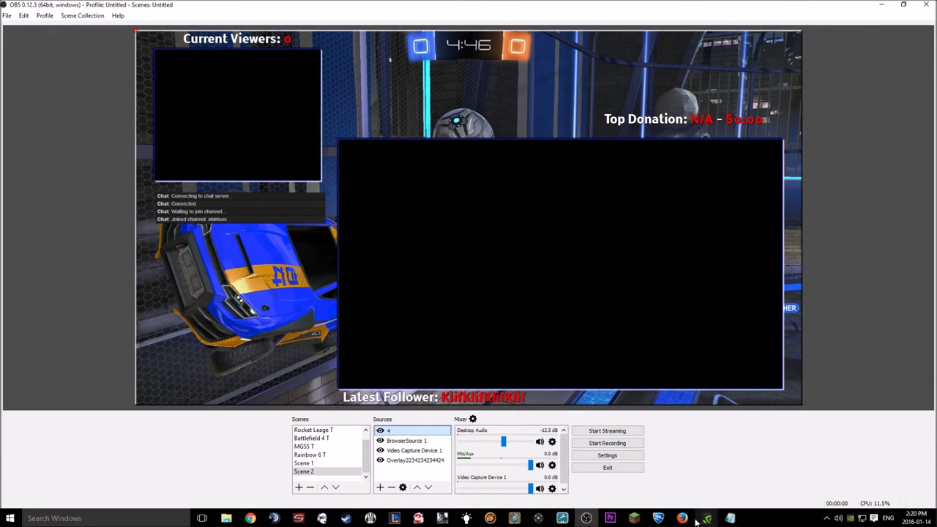
# - Check the running Rocket League game, then reopen and confirm game capture 4's properties
pyautogui.click(659, 520)
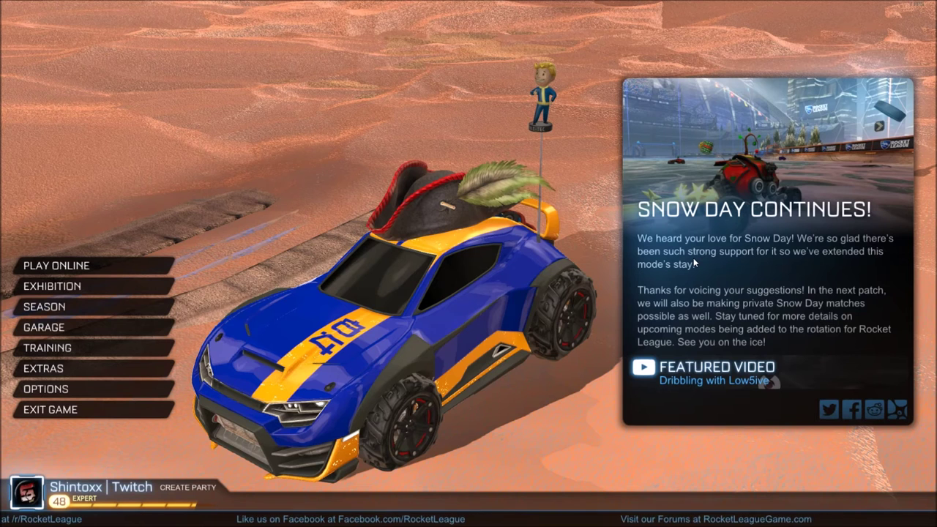
pyautogui.hotkey('alt', 'Tab')
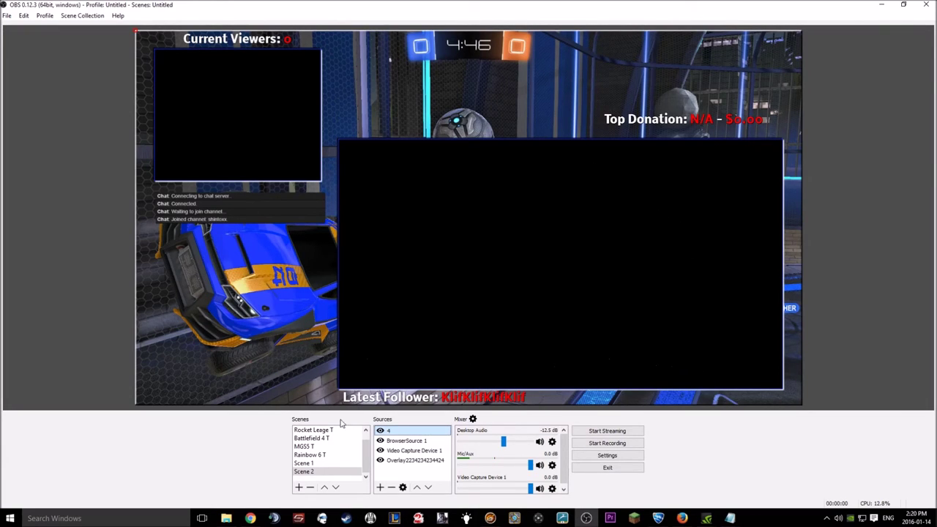
pyautogui.doubleClick(410, 432)
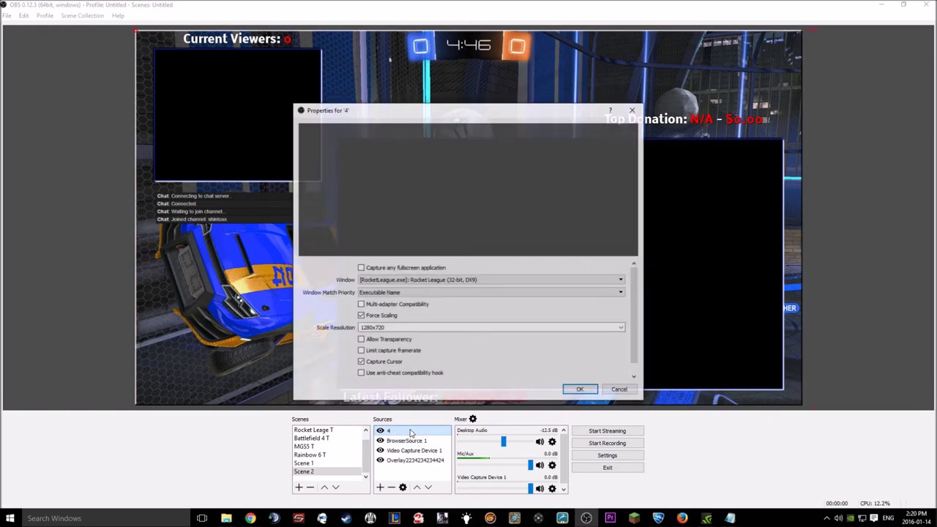
pyautogui.click(580, 390)
# - Drag the Overlay source, then BrowserSource 1, to the top of Scene 2's source list
pyautogui.click(454, 257)
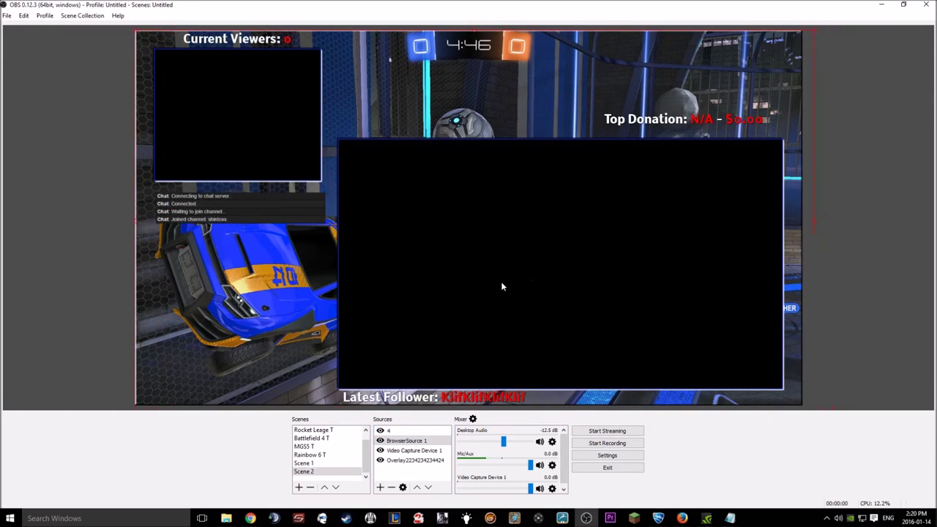
pyautogui.click(216, 300)
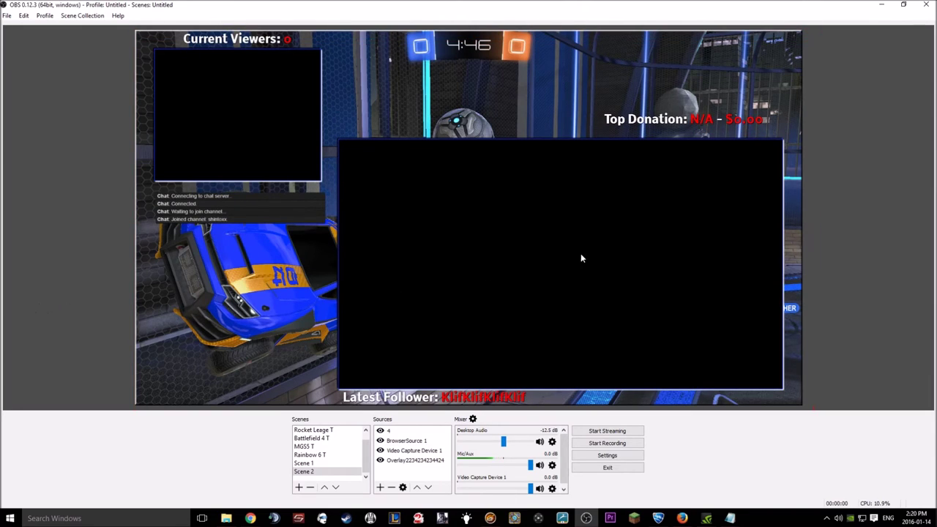
pyautogui.click(421, 460)
pyautogui.moveTo(421, 463); pyautogui.dragTo(402, 431)
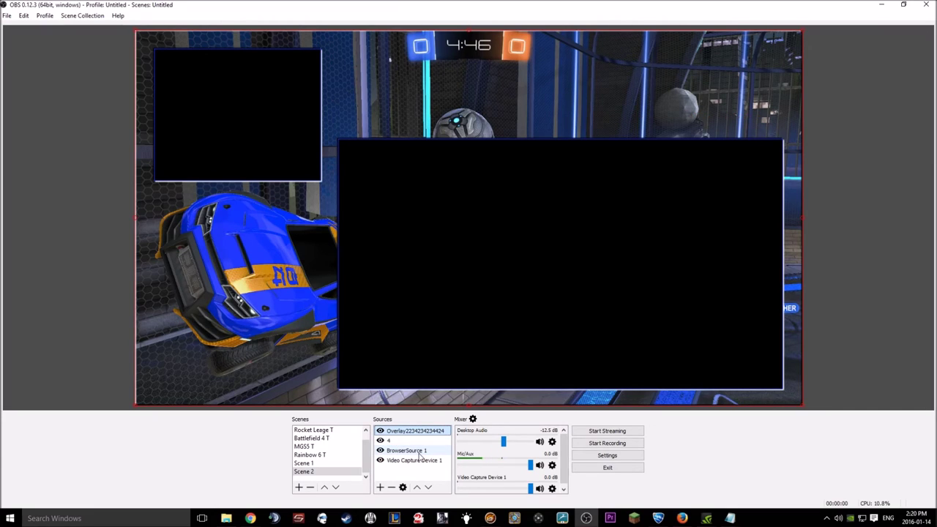
pyautogui.click(416, 451)
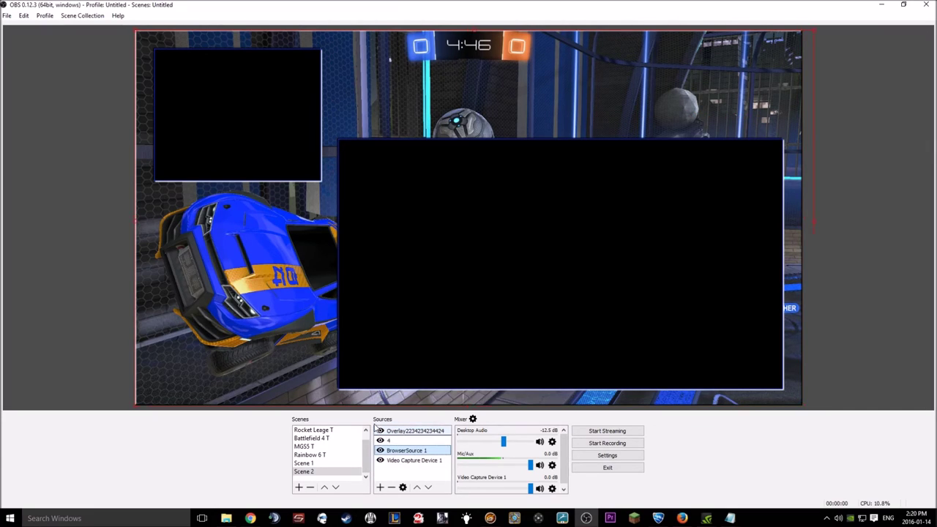
pyautogui.moveTo(376, 428); pyautogui.dragTo(415, 432)
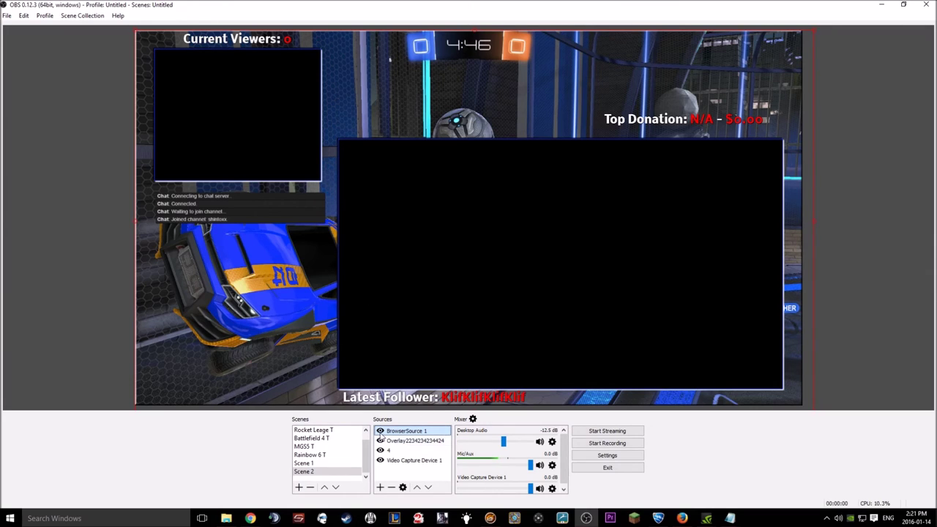
# - Switch to the Rocket Leage T scene and toggle the Image overlay off and on to compare
pyautogui.click(329, 432)
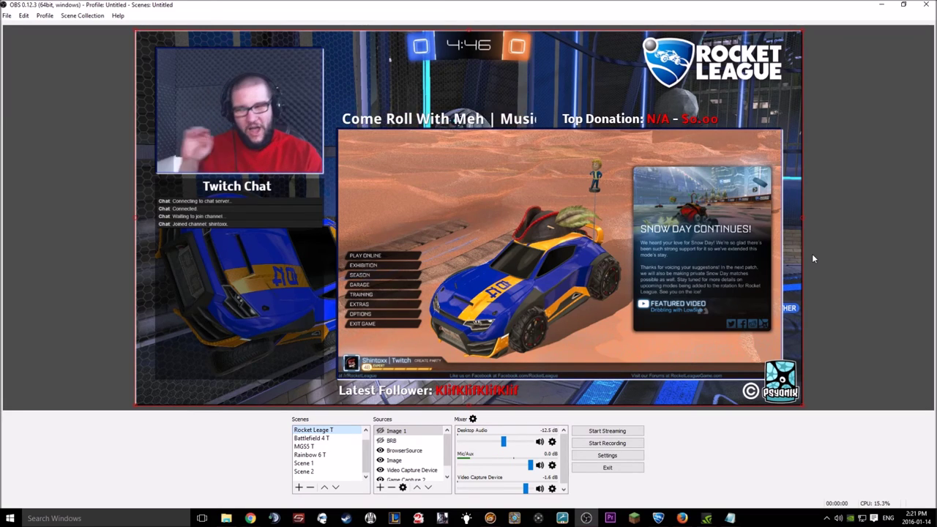
pyautogui.click(424, 452)
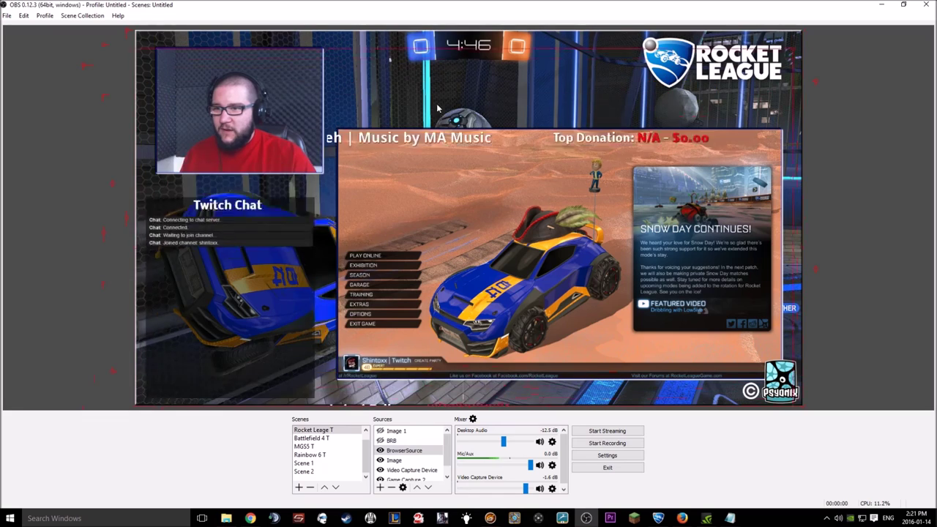
pyautogui.click(386, 460)
pyautogui.click(380, 461)
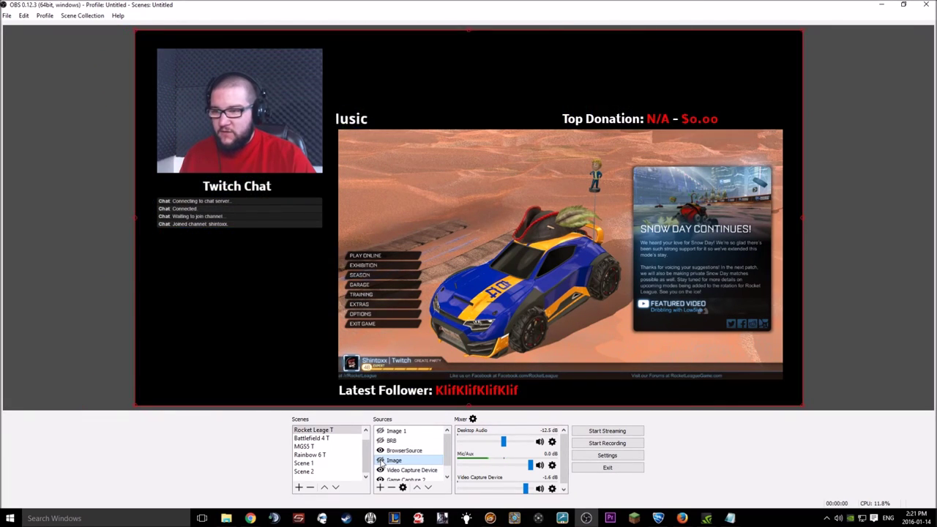
pyautogui.click(380, 461)
pyautogui.click(380, 460)
pyautogui.click(380, 460)
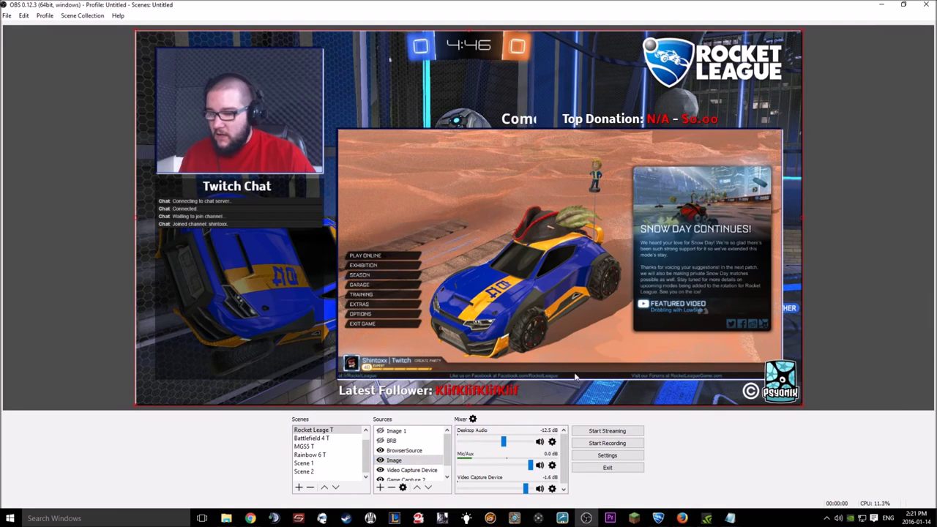
# - Review the webcam and Image 1 sources, scrolling through the source list
pyautogui.click(395, 470)
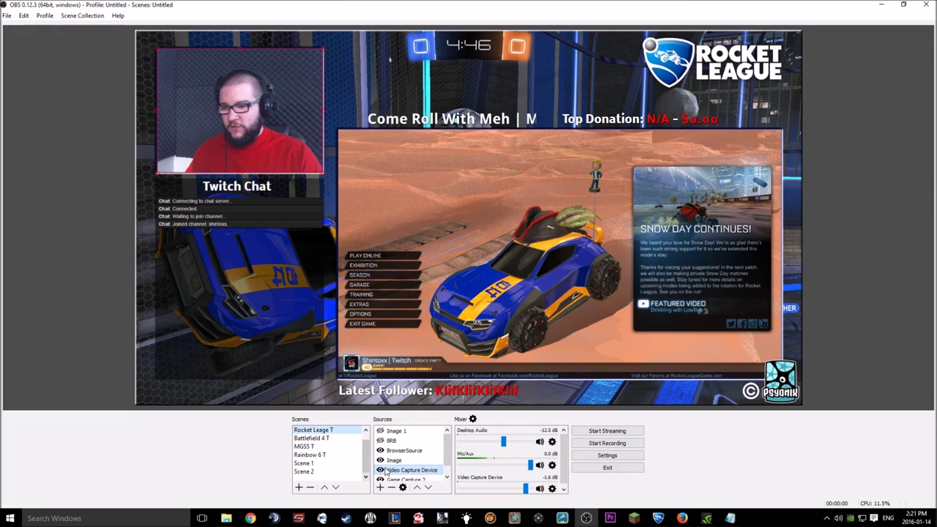
pyautogui.scroll(-1, 430, 476)
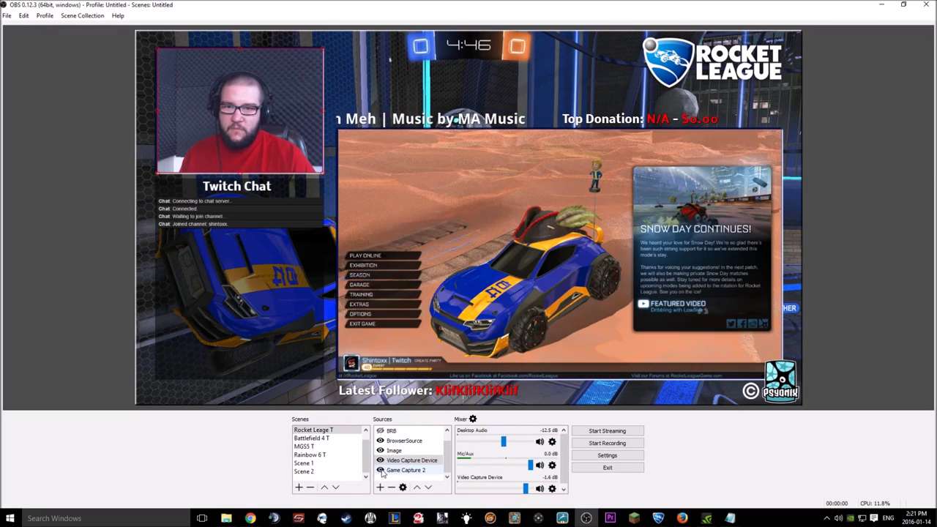
pyautogui.scroll(1, 412, 447)
pyautogui.click(399, 431)
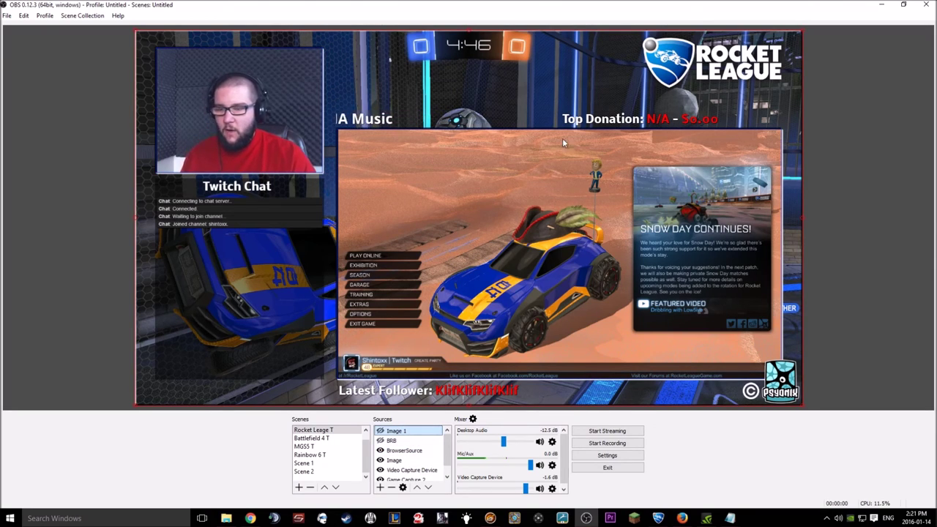
pyautogui.scroll(-1, 440, 450)
pyautogui.scroll(1, 414, 454)
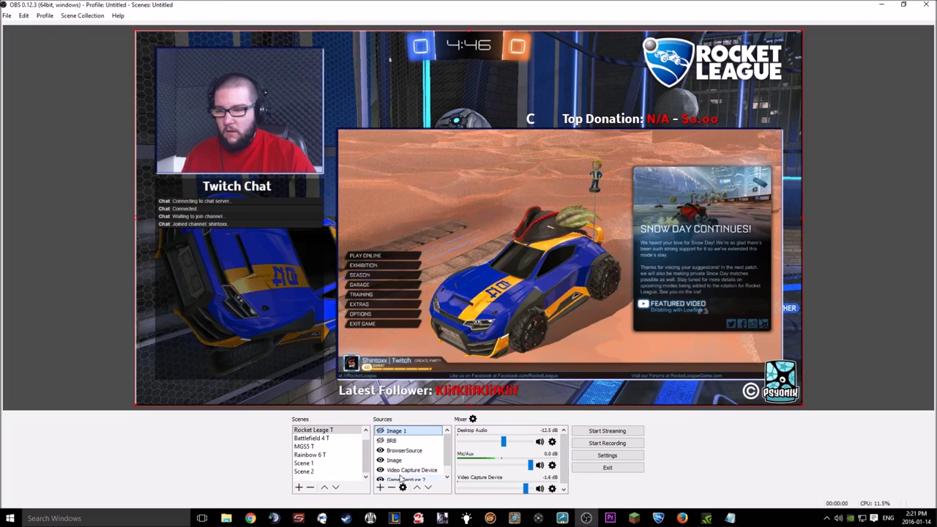
# - Move the Image source to the bottom layer, then back above the webcam
pyautogui.click(414, 461)
pyautogui.scroll(-1, 414, 469)
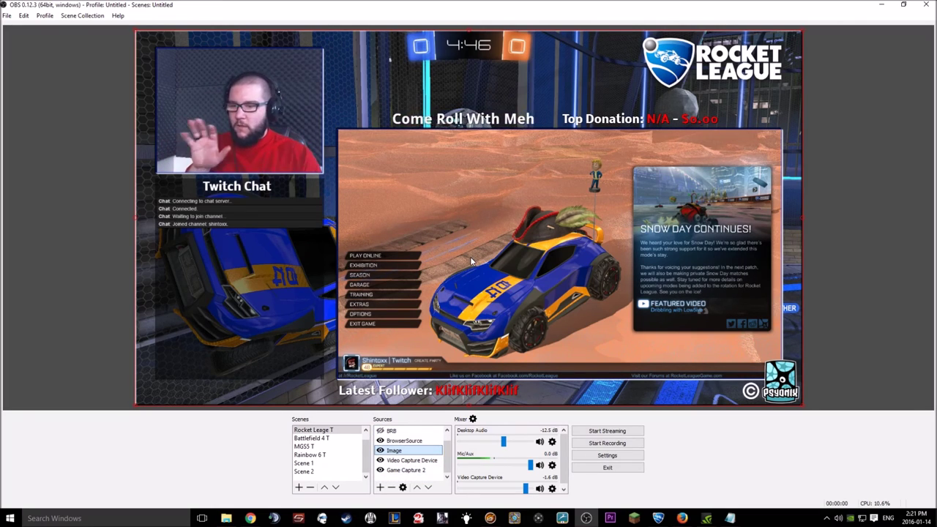
pyautogui.moveTo(407, 456); pyautogui.dragTo(403, 474)
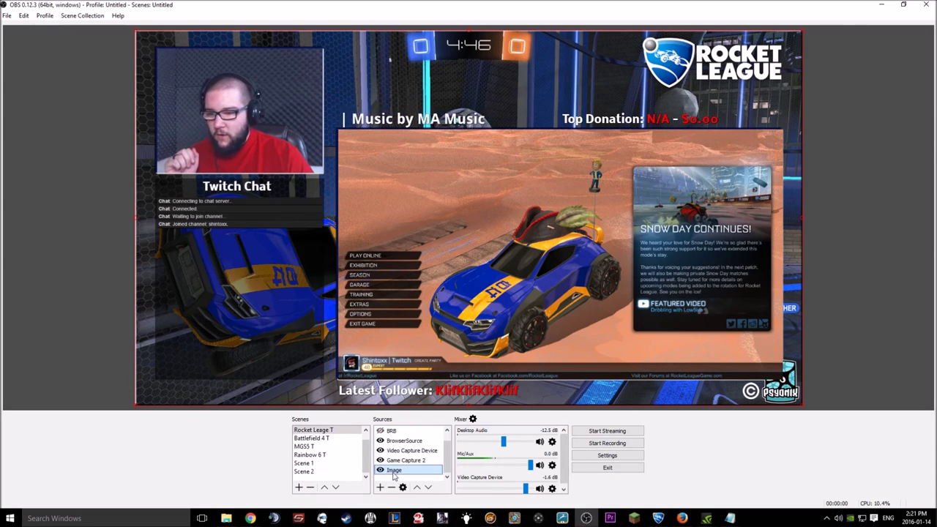
pyautogui.moveTo(396, 469); pyautogui.dragTo(399, 452)
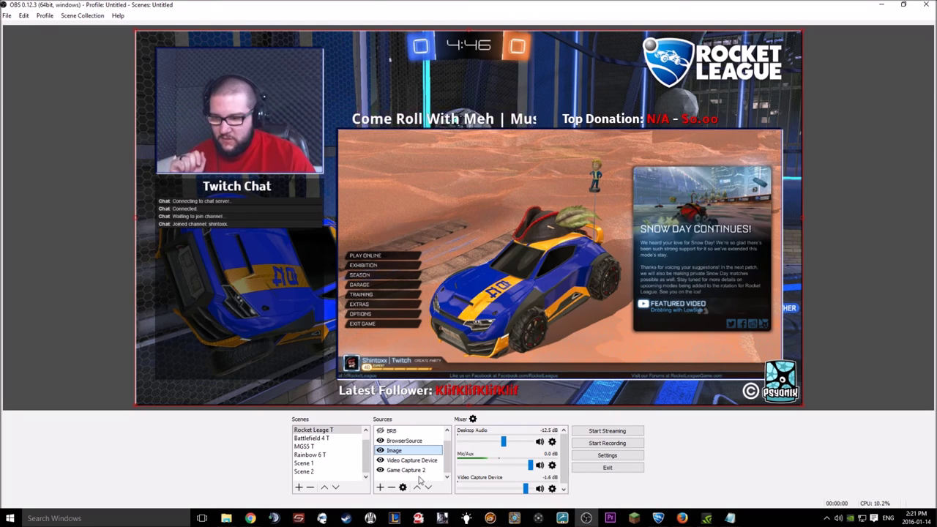
pyautogui.scroll(1, 432, 450)
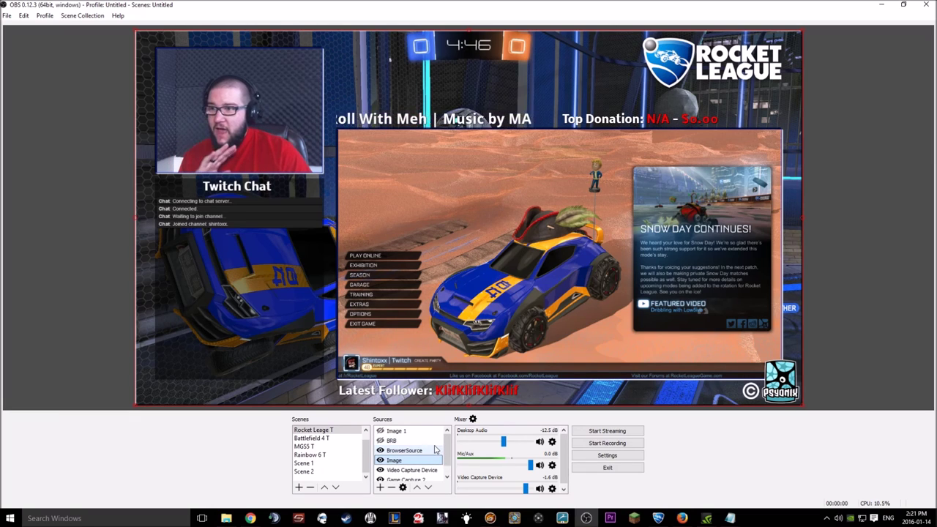